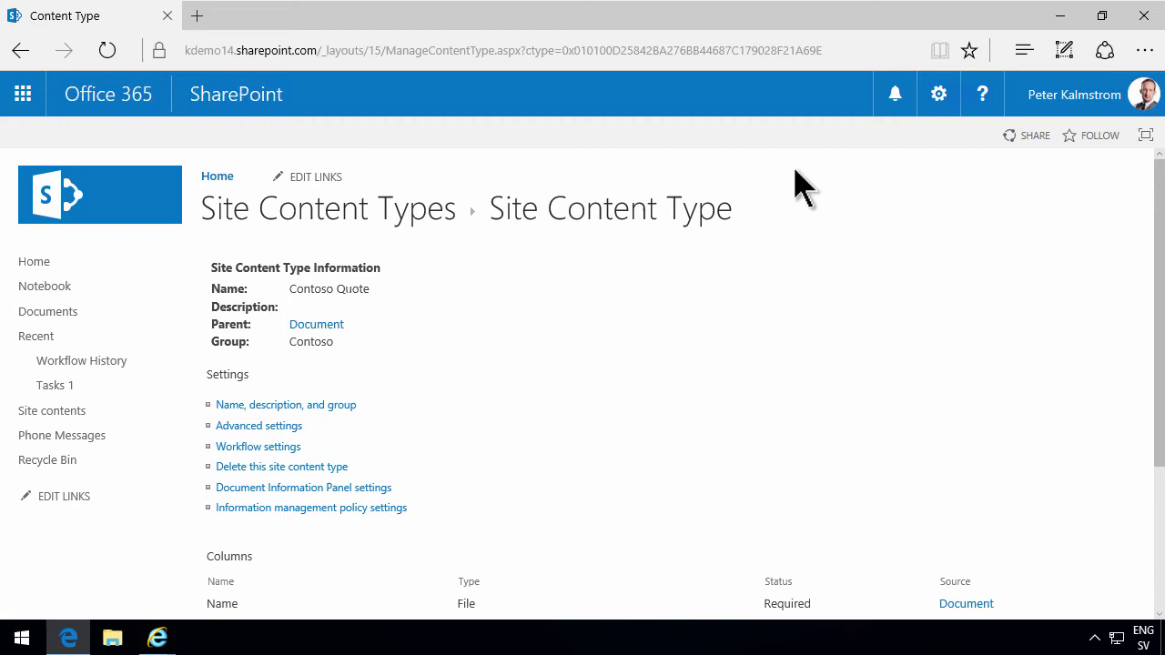
Add a document library app named Quotes to the site.
{"action": "left_click", "coordinate": [939, 98]}
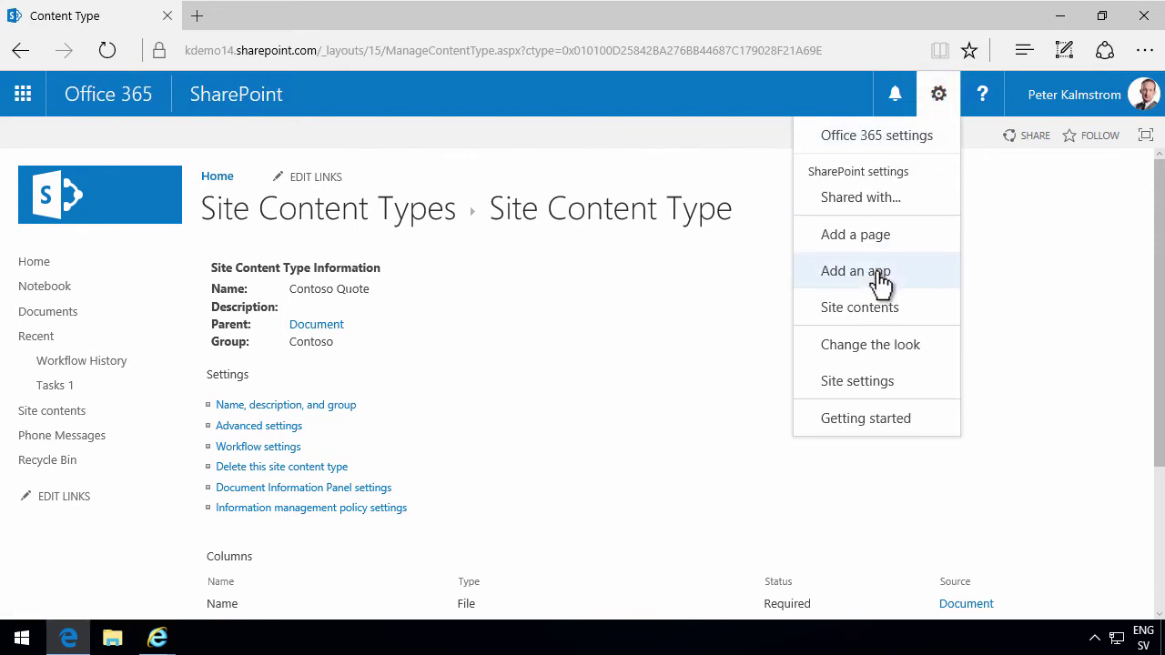
{"action": "left_click", "coordinate": [878, 273]}
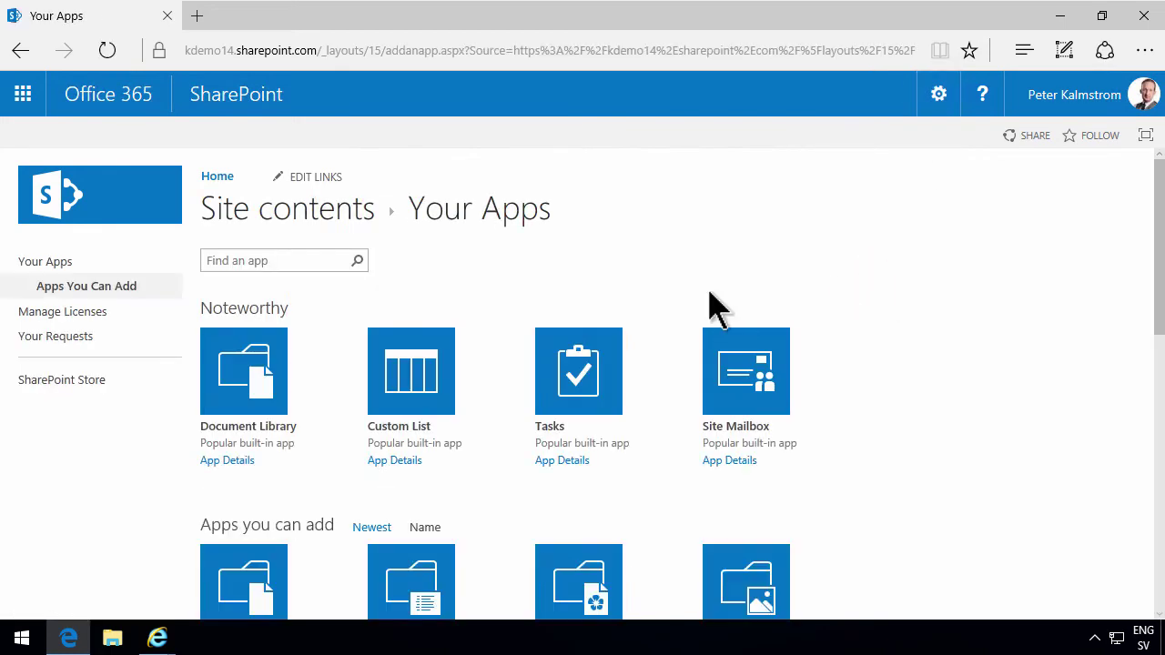
{"action": "left_click", "coordinate": [261, 371]}
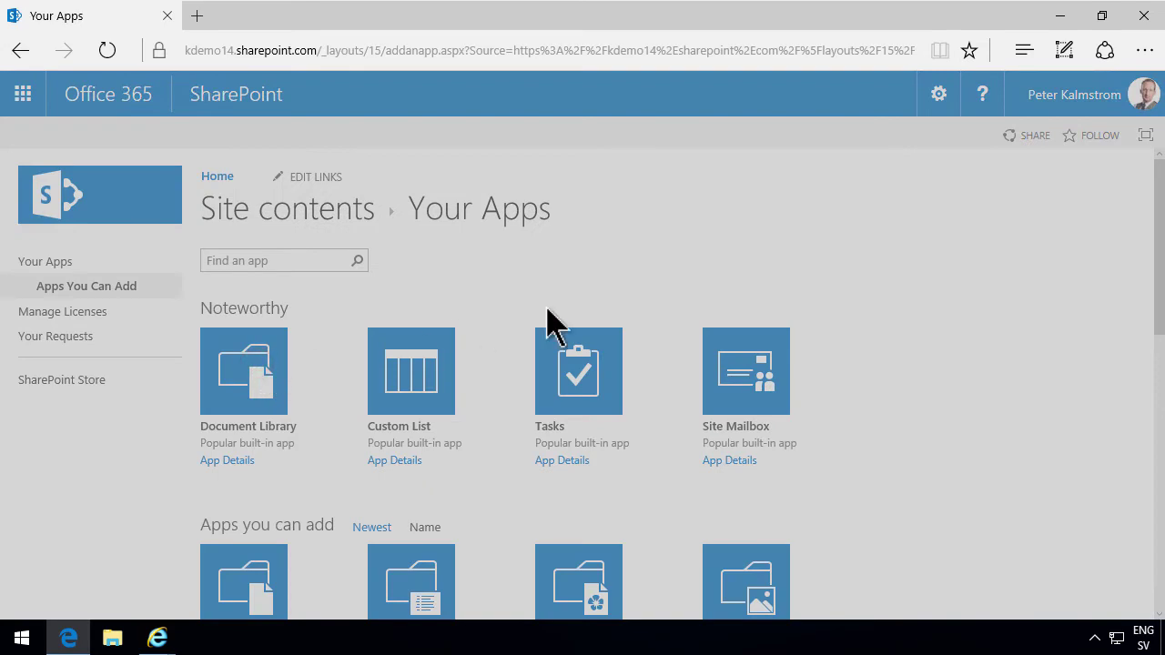
{"action": "type", "text": "Qu"}
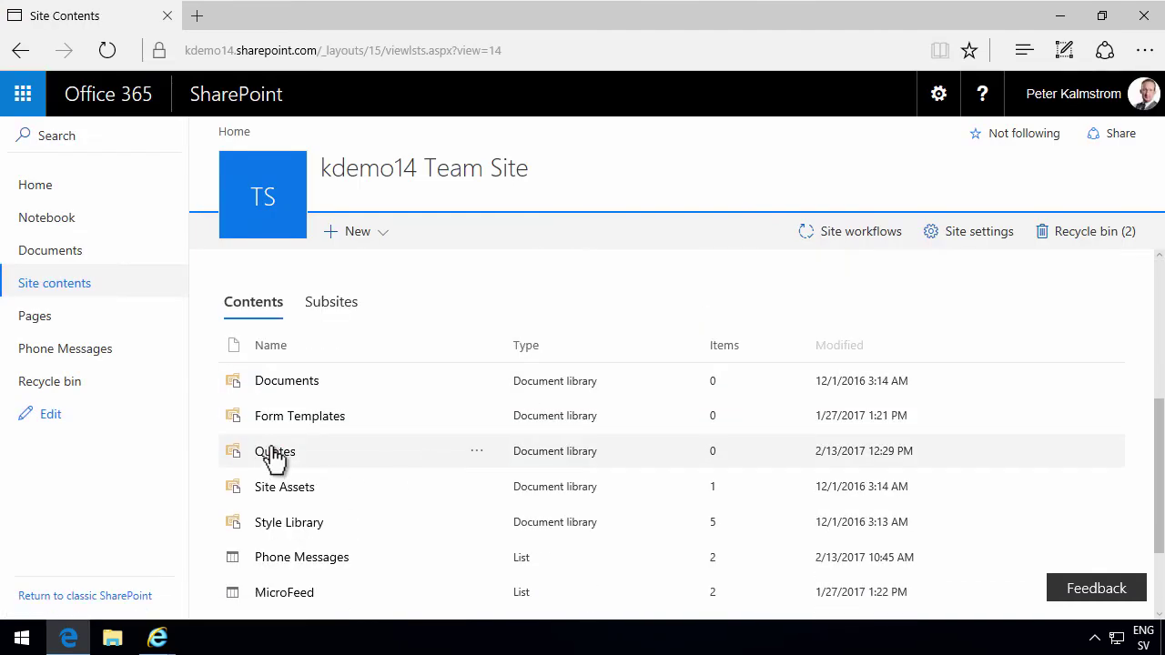
Allow management of content types in the advanced settings of the Quotes library and save the setting.
{"action": "left_click", "coordinate": [275, 453]}
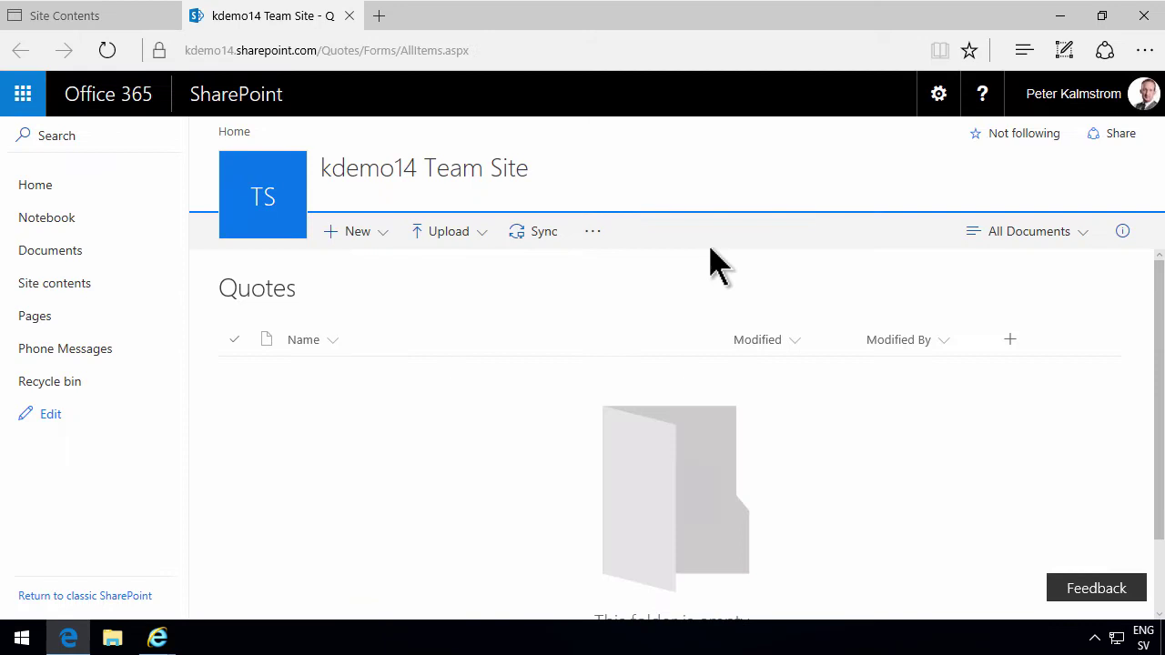
{"action": "left_click", "coordinate": [938, 94]}
{"action": "left_click", "coordinate": [883, 310]}
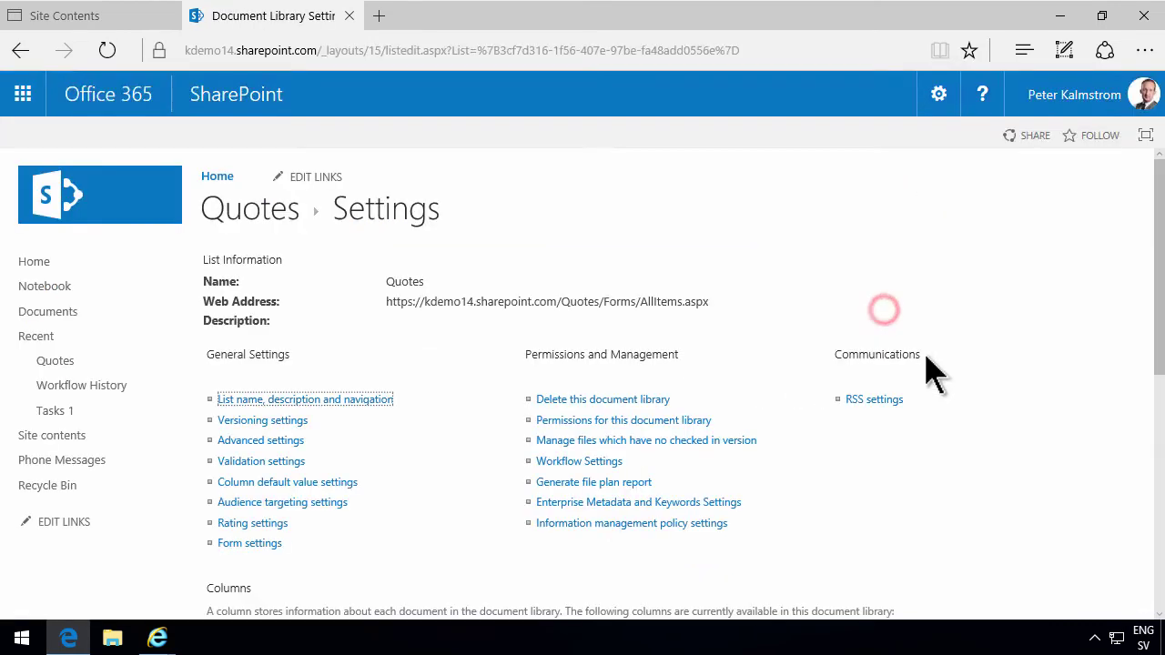
{"action": "scroll", "coordinate": [364, 489], "scroll_direction": "down", "scroll_amount": 3}
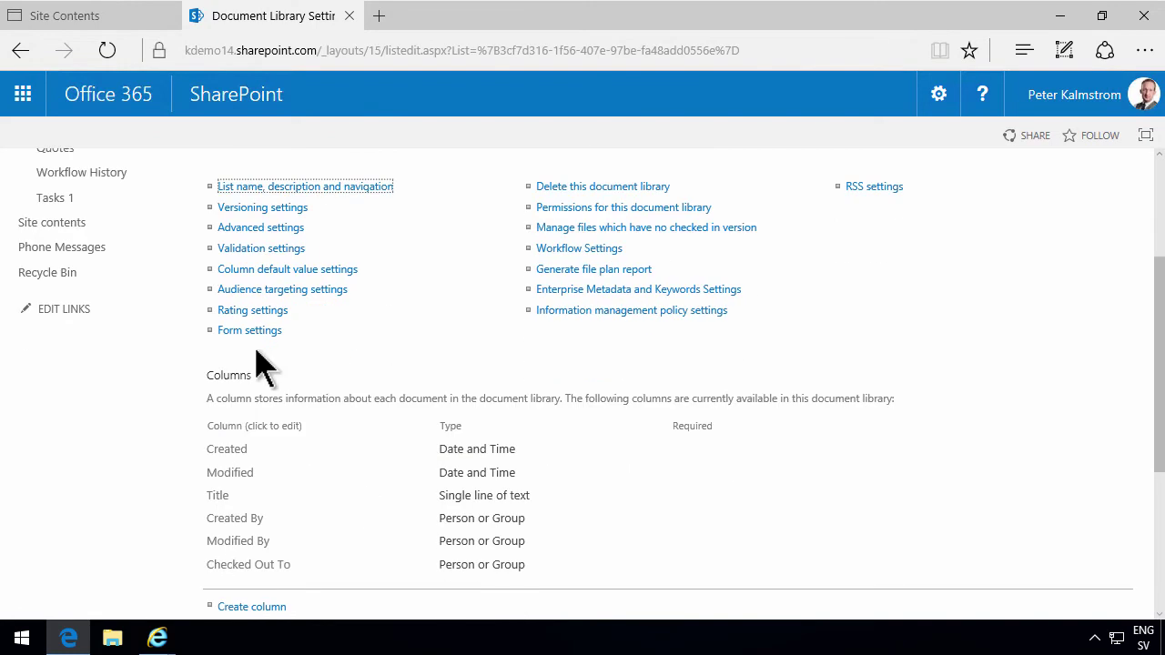
{"action": "left_click", "coordinate": [265, 231]}
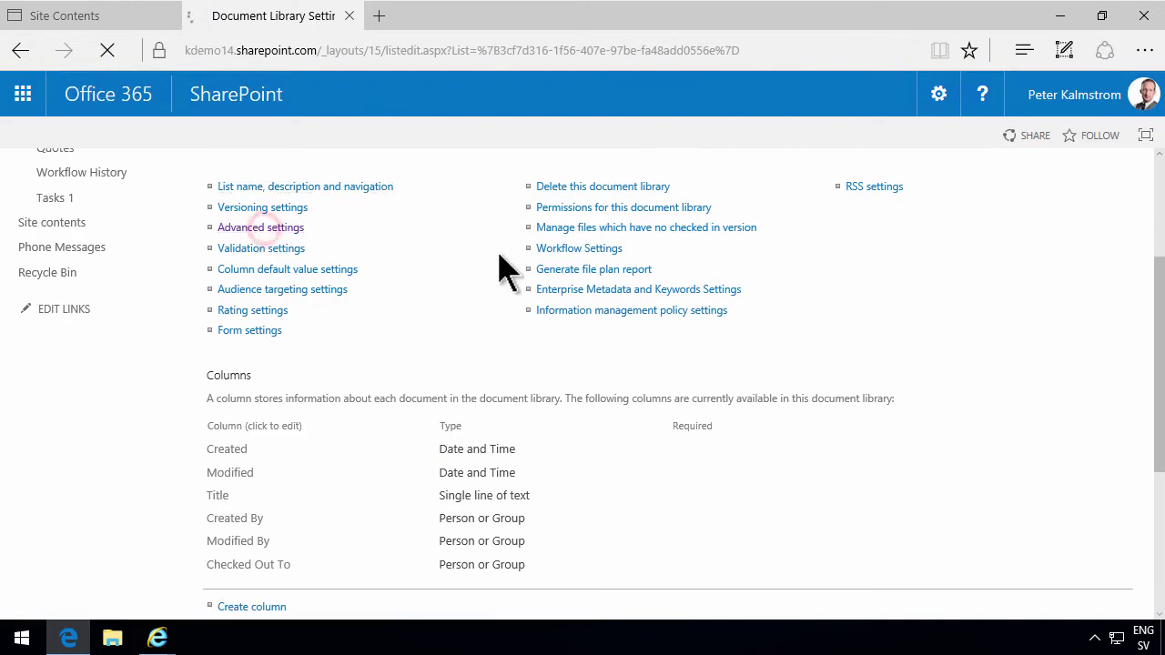
{"action": "left_click", "coordinate": [420, 300]}
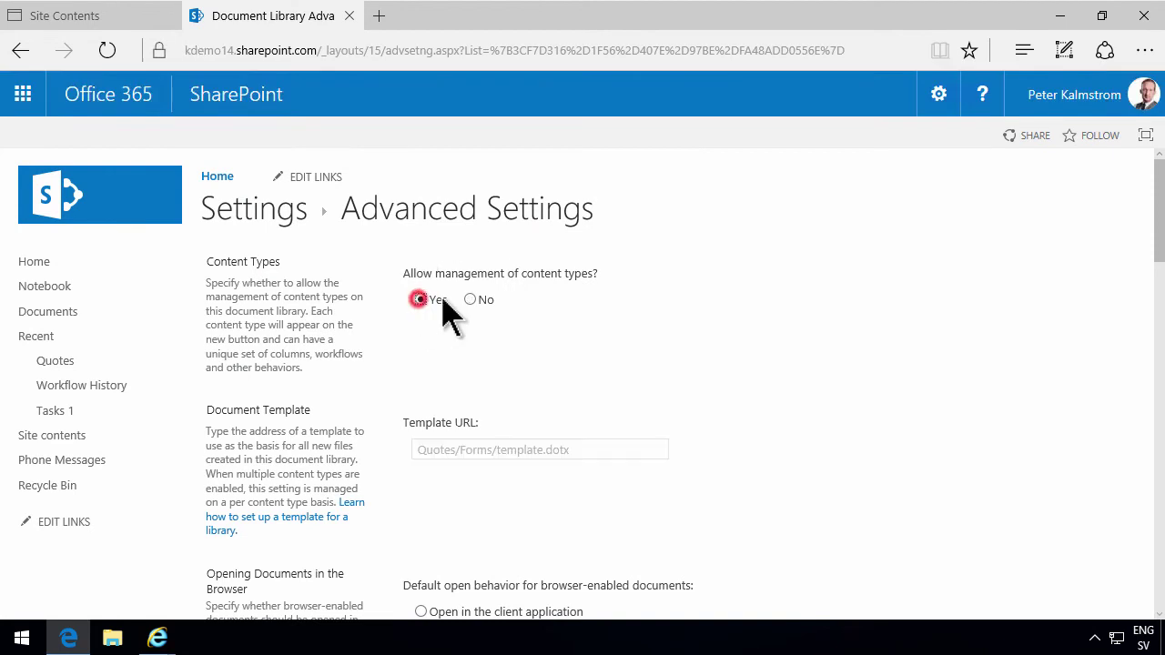
{"action": "left_click_drag", "start_coordinate": [1161, 258], "coordinate": [1161, 608]}
{"action": "left_click", "coordinate": [637, 535]}
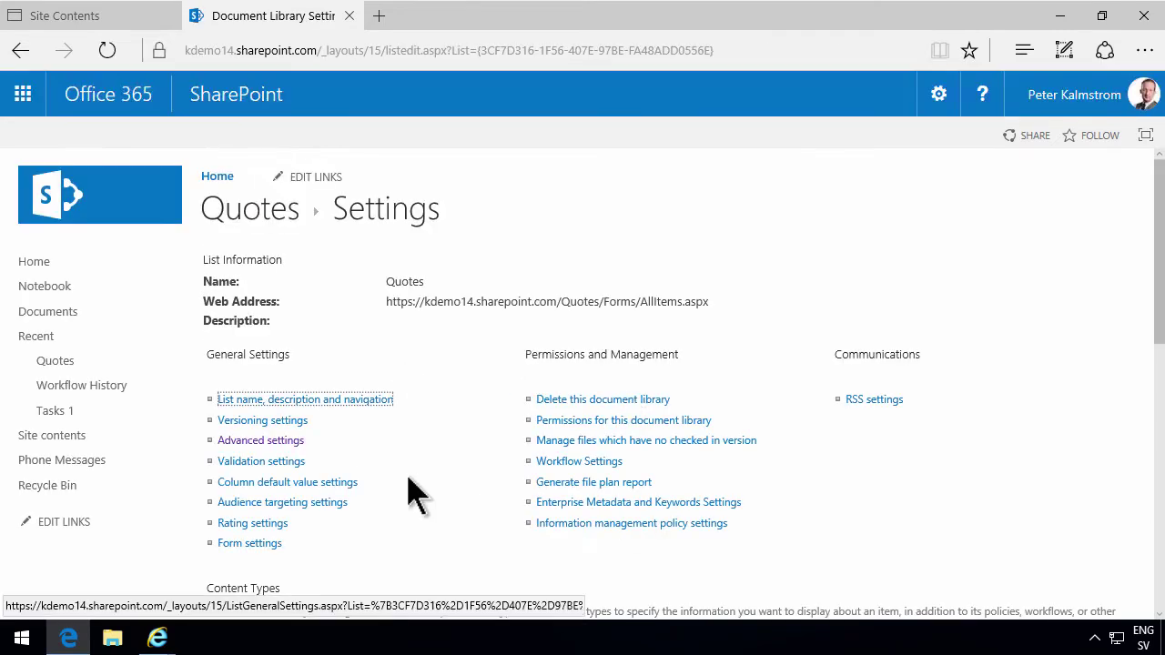
Add the existing site content type Contoso Quote from the Contoso group to the Quotes library.
{"action": "scroll", "coordinate": [409, 494], "scroll_direction": "down", "scroll_amount": 2}
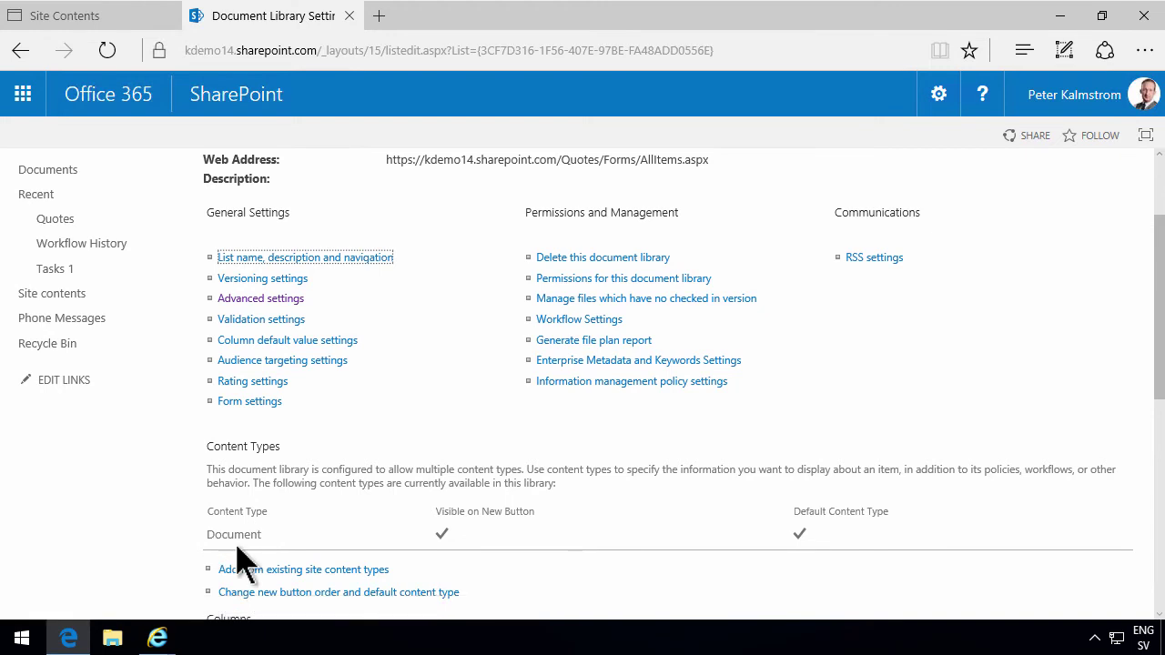
{"action": "scroll", "coordinate": [232, 560], "scroll_direction": "down", "scroll_amount": 1}
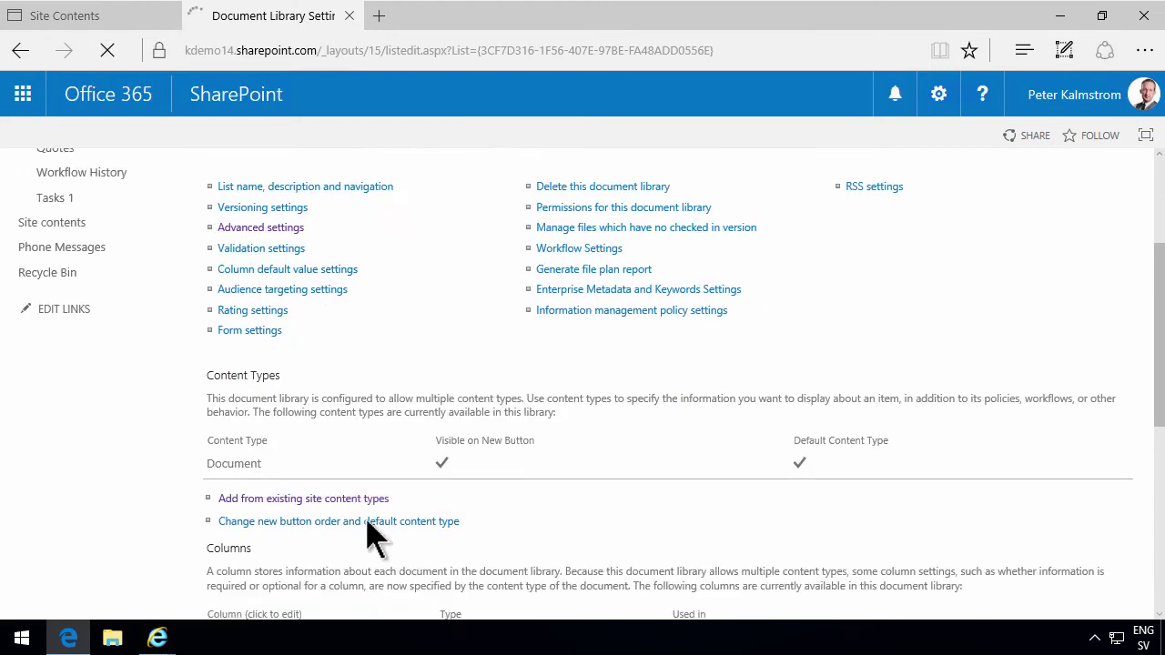
{"action": "left_click", "coordinate": [294, 502]}
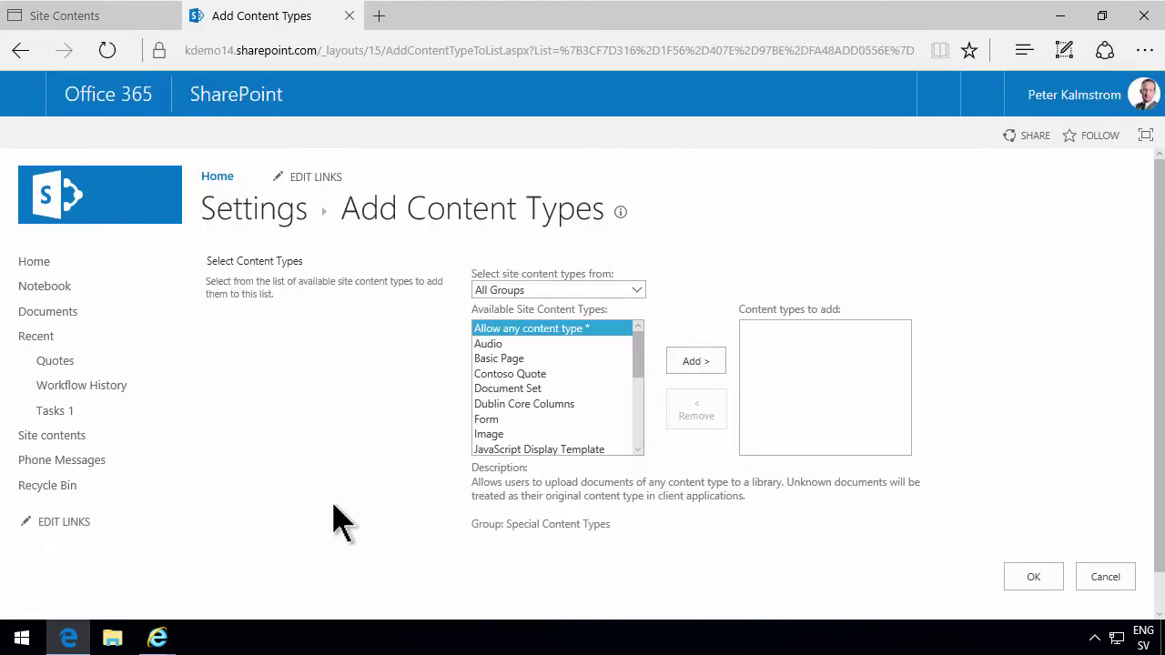
{"action": "left_click", "coordinate": [637, 290]}
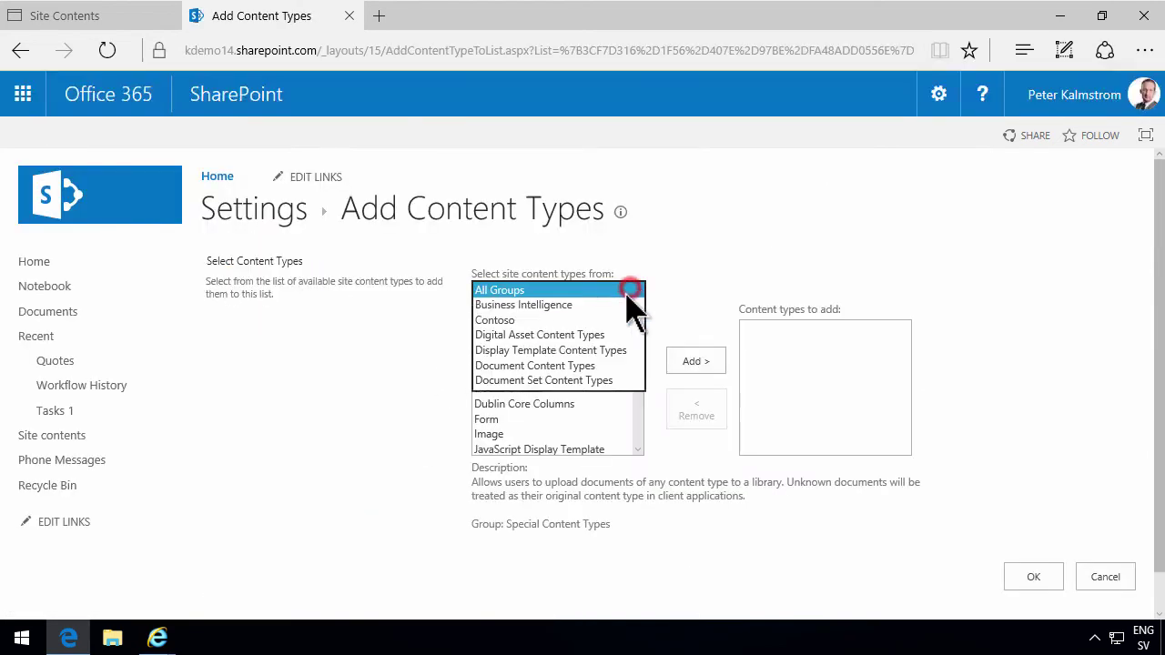
{"action": "left_click", "coordinate": [532, 321]}
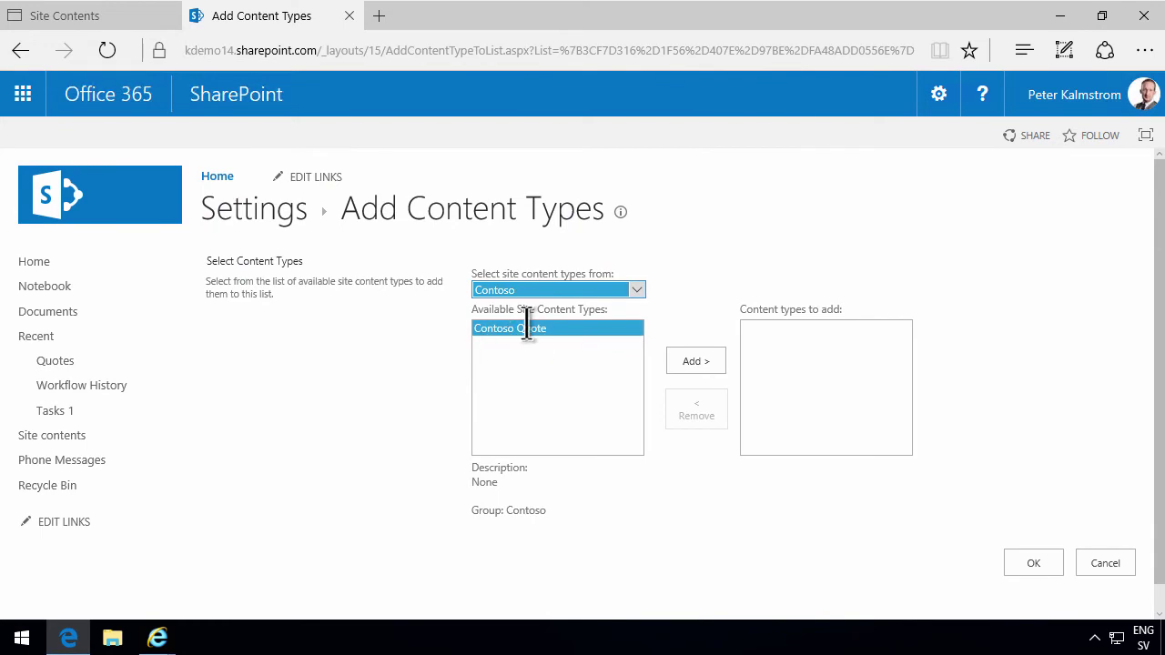
{"action": "left_click", "coordinate": [697, 365]}
{"action": "left_click", "coordinate": [1036, 565]}
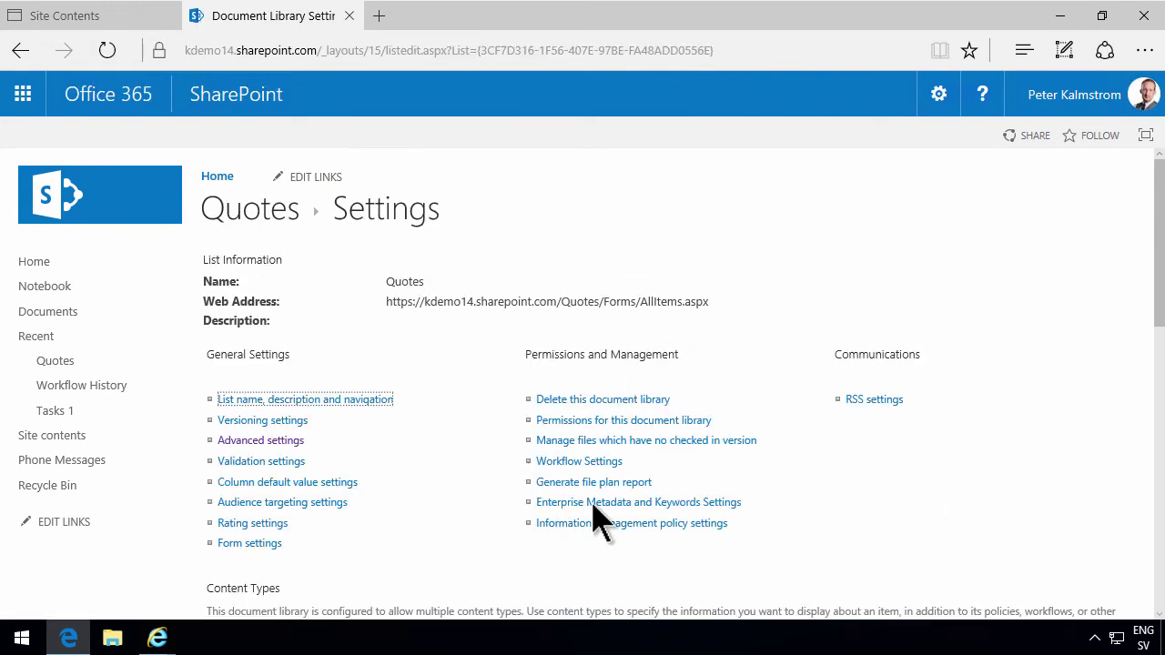
Return to the Quotes library and check which kinds of new items it offers.
{"action": "left_click", "coordinate": [50, 361]}
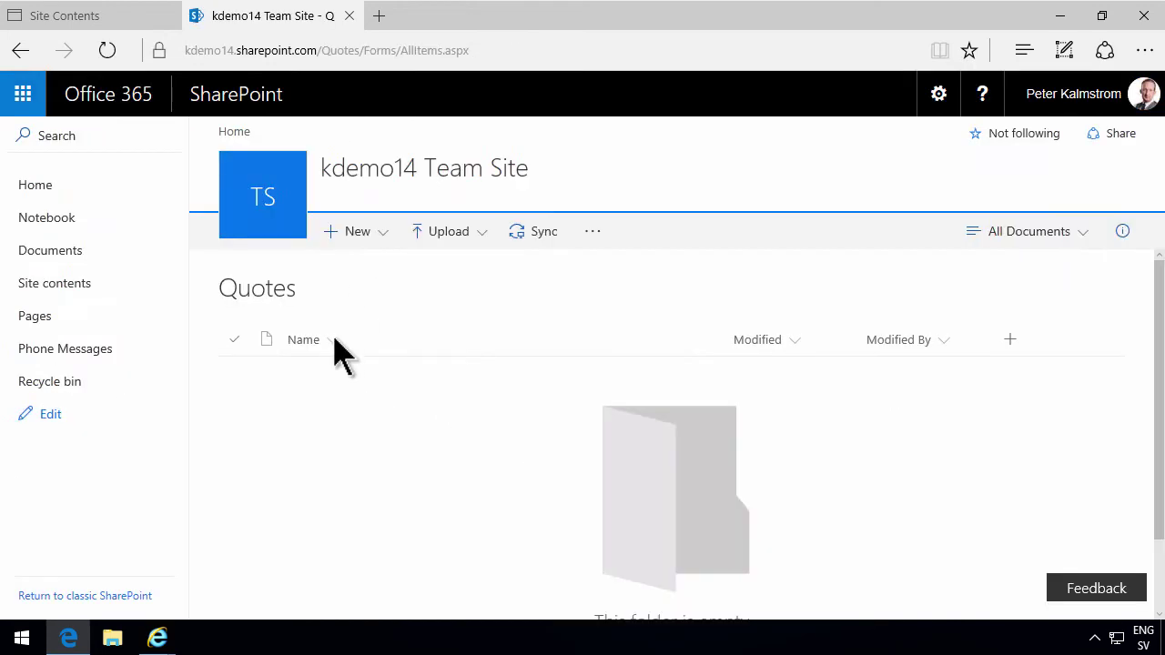
{"action": "left_click", "coordinate": [380, 235]}
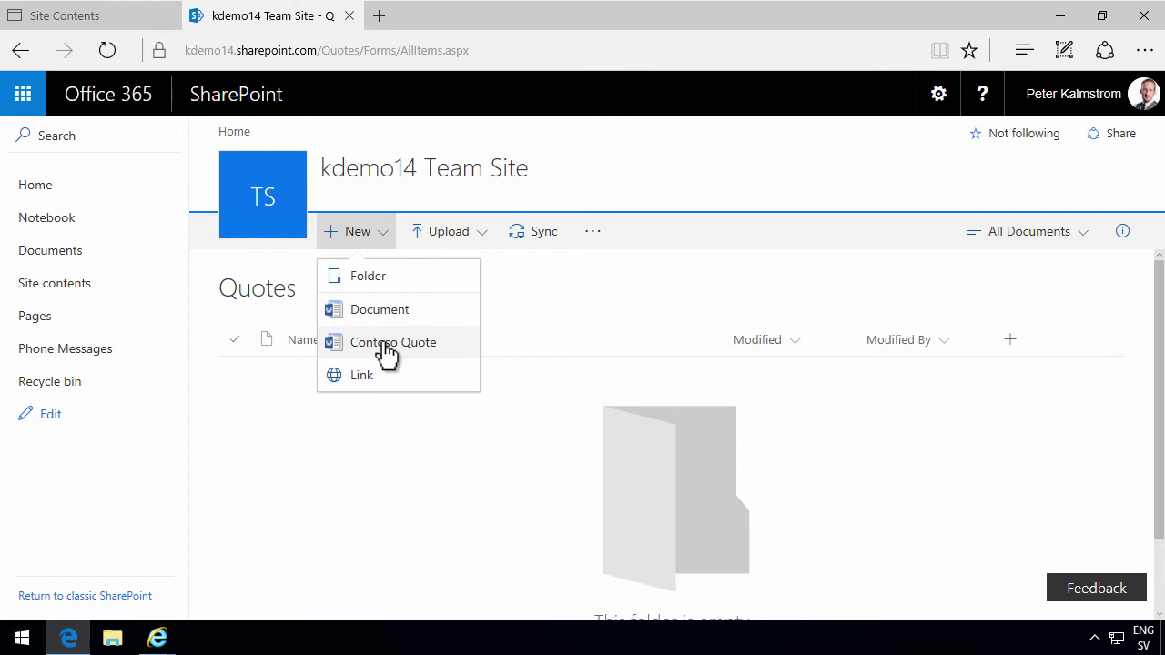
{"action": "left_click", "coordinate": [442, 507]}
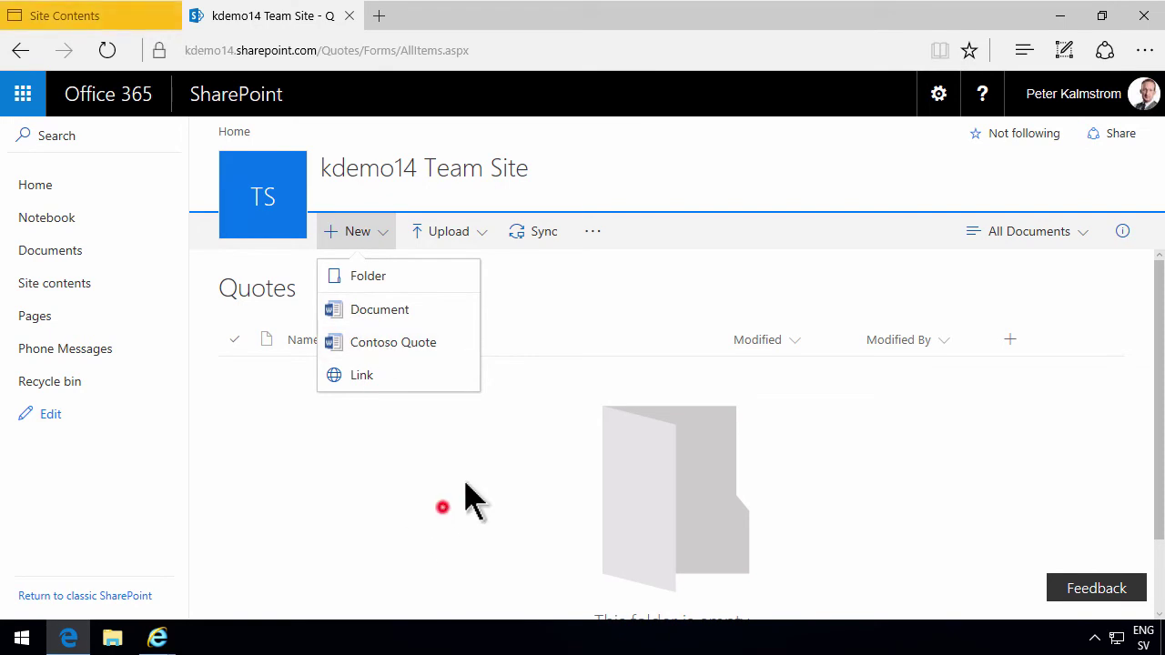
Delete the default Document content type from the Quotes library in its library settings.
{"action": "left_click", "coordinate": [956, 102]}
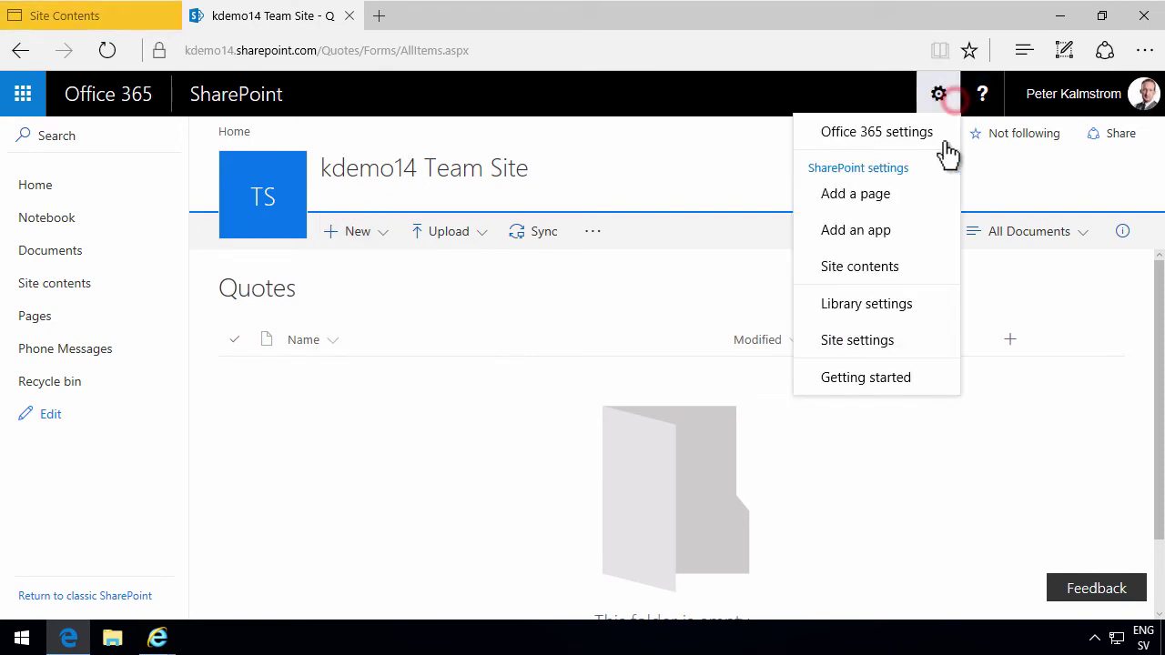
{"action": "left_click", "coordinate": [899, 313]}
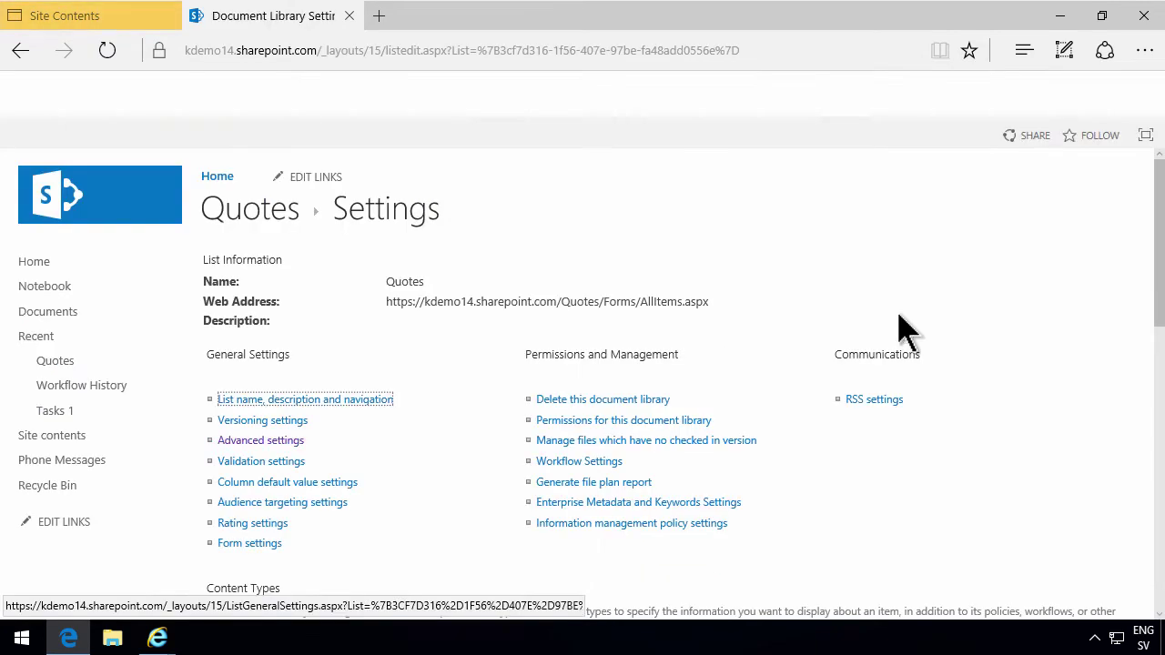
{"action": "scroll", "coordinate": [351, 554], "scroll_direction": "down", "scroll_amount": 3}
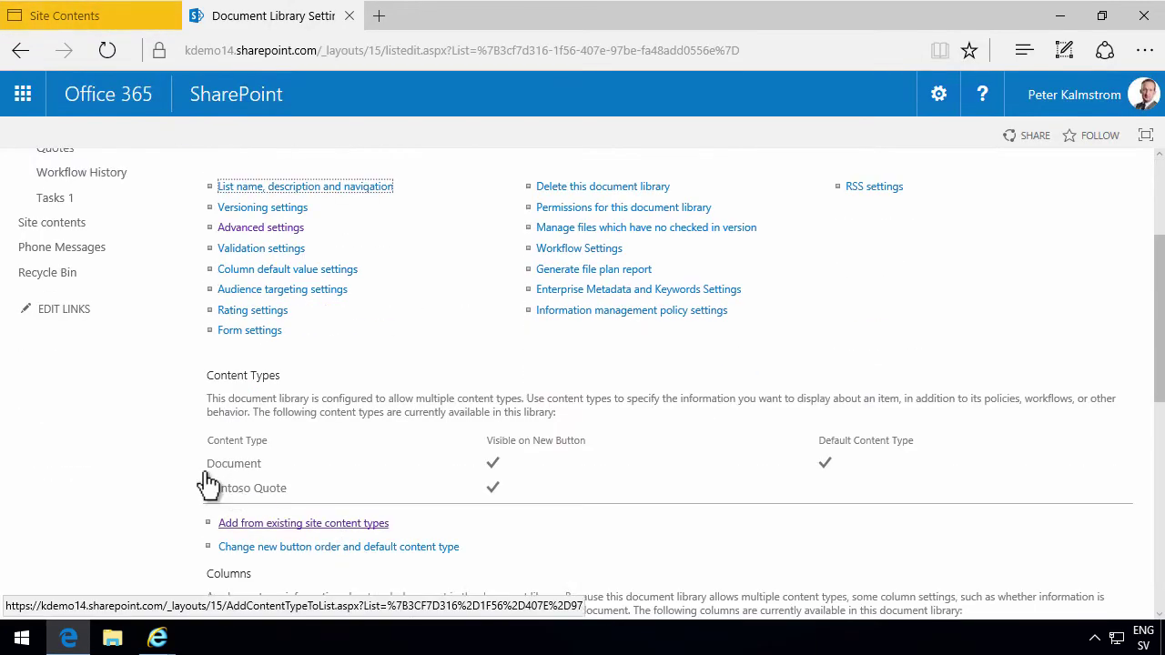
{"action": "left_click", "coordinate": [234, 466]}
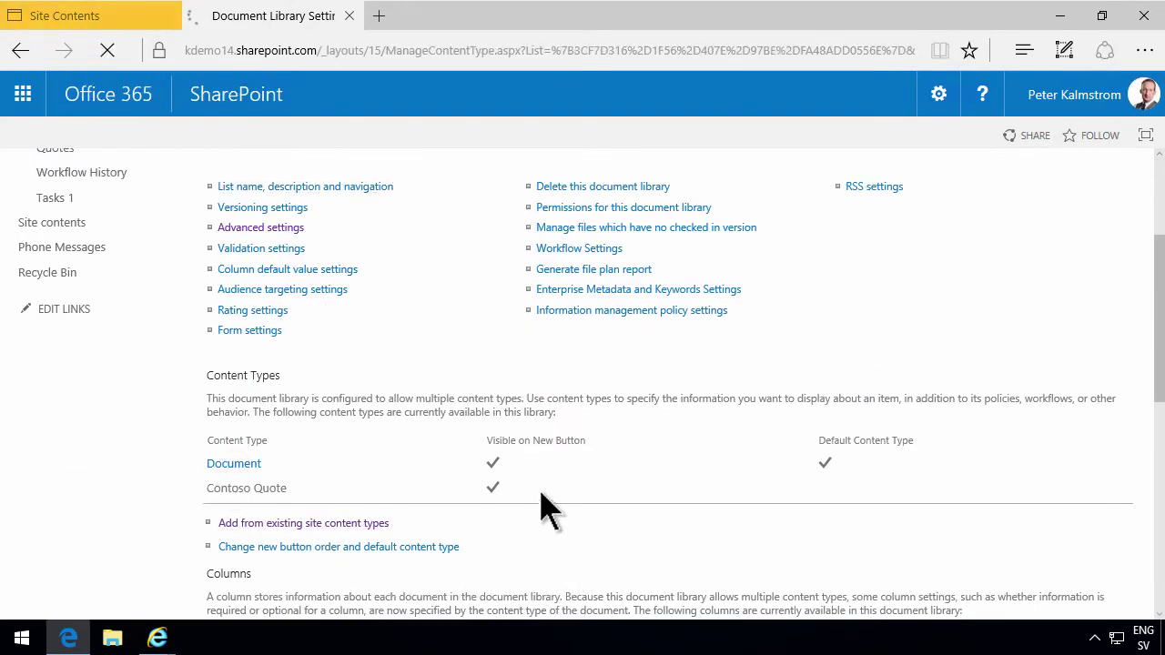
{"action": "scroll", "coordinate": [446, 495], "scroll_direction": "down", "scroll_amount": 1}
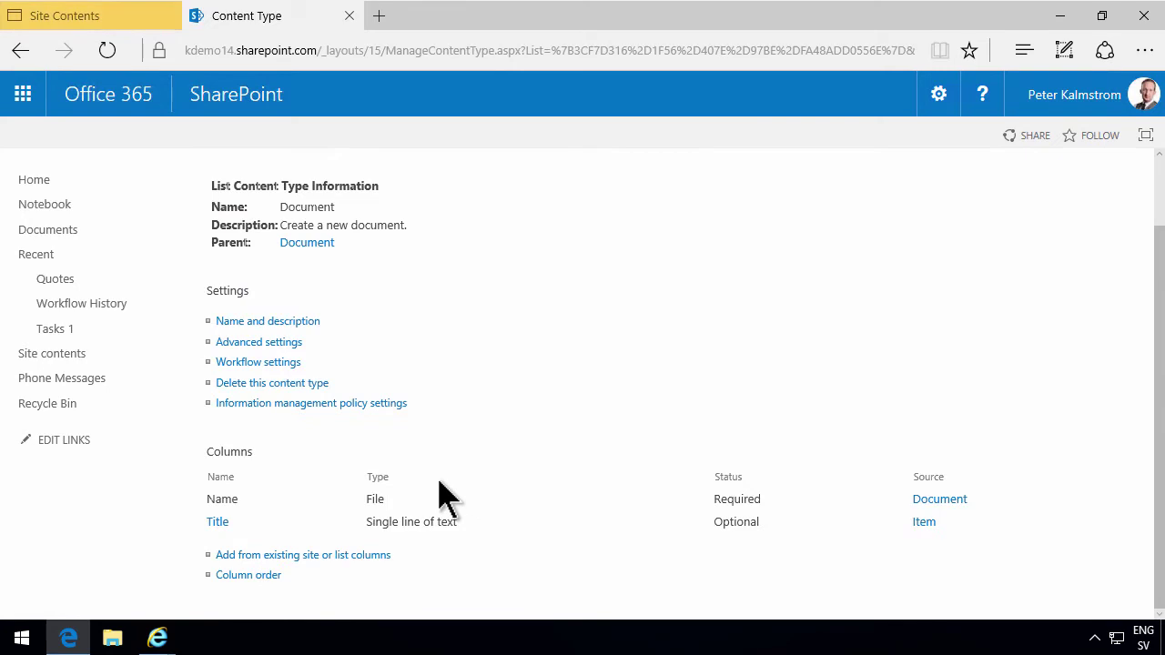
{"action": "left_click", "coordinate": [252, 384]}
{"action": "left_click", "coordinate": [515, 374]}
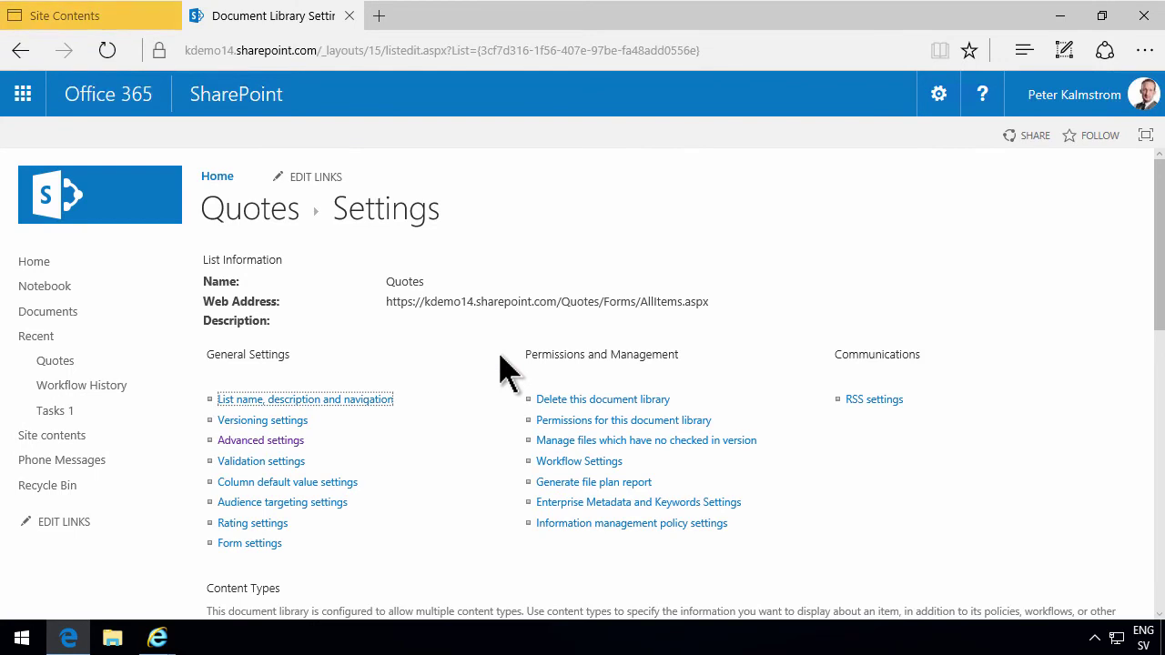
Reopen the Quotes library and examine the choices for new items without the Document content type.
{"action": "left_click", "coordinate": [254, 209]}
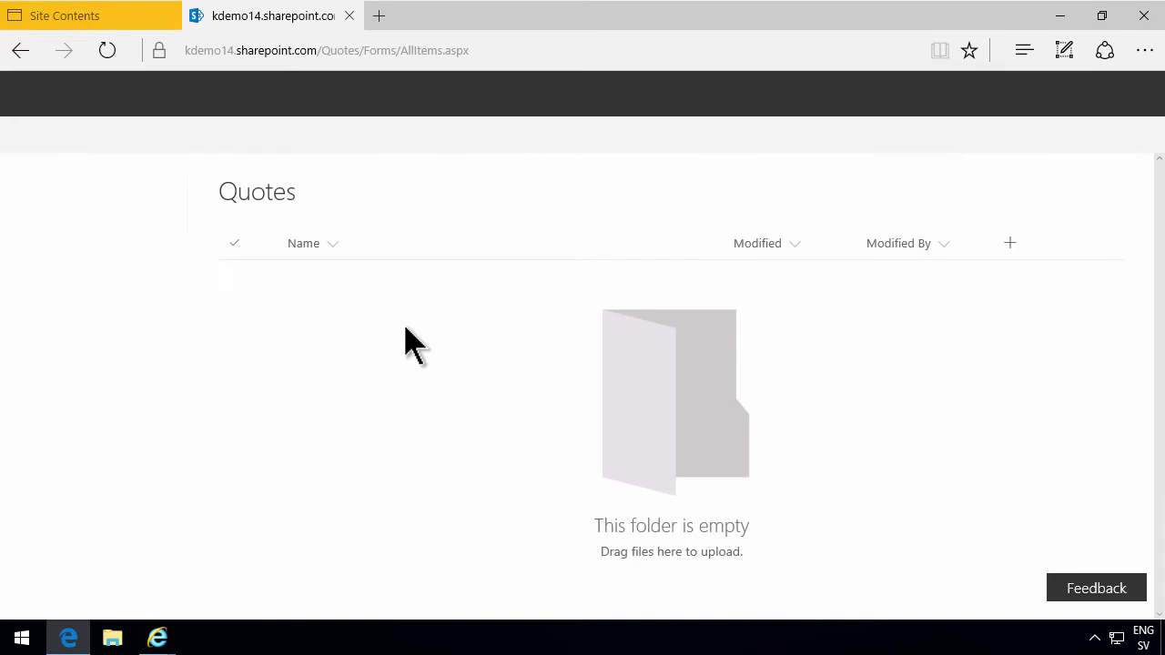
{"action": "left_click", "coordinate": [387, 235]}
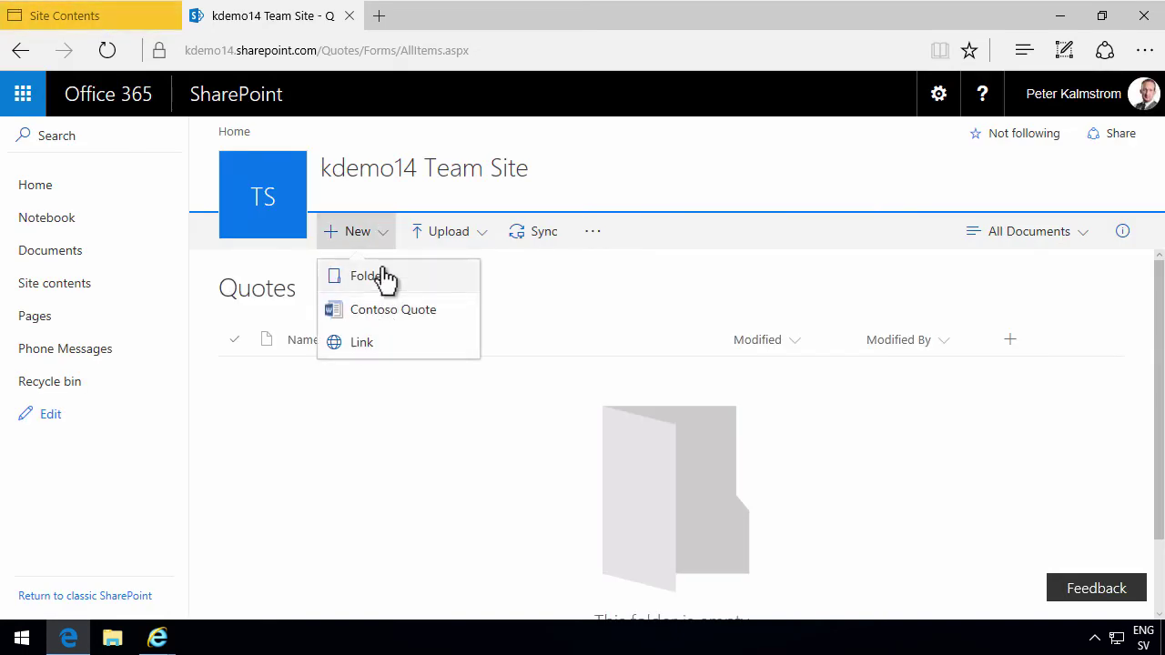
{"action": "left_click", "coordinate": [371, 415]}
{"action": "left_click", "coordinate": [382, 231]}
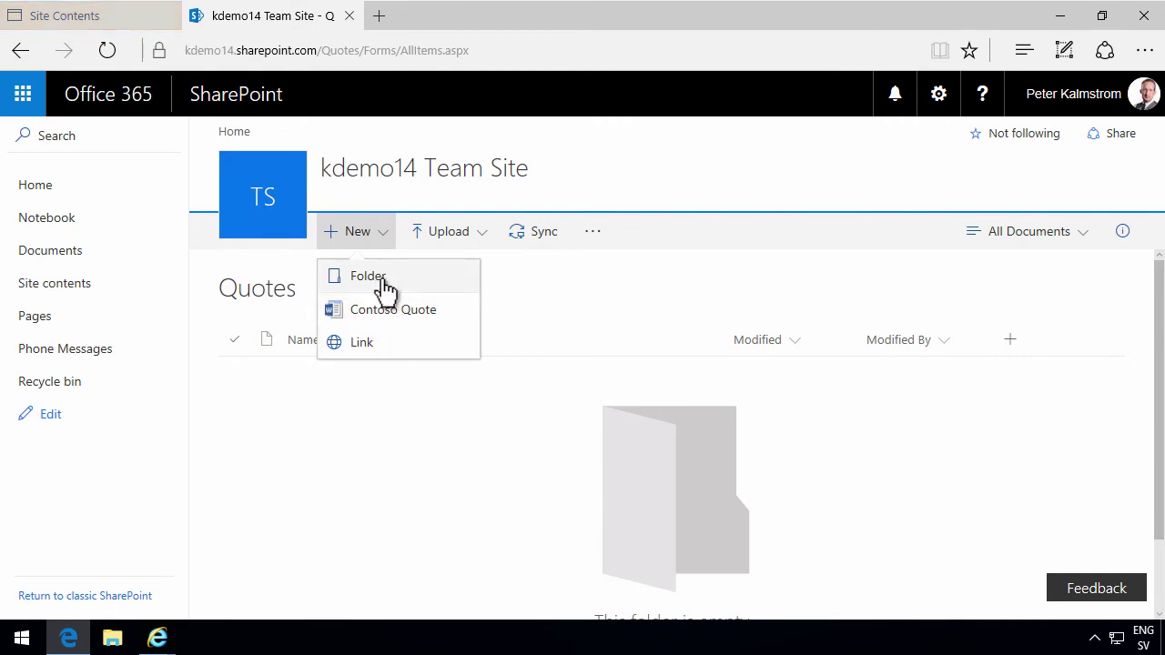
{"action": "left_click", "coordinate": [364, 424]}
Make the "New Folder" command unavailable in the Quotes library's advanced settings, save, and return to the library.
{"action": "left_click", "coordinate": [939, 93]}
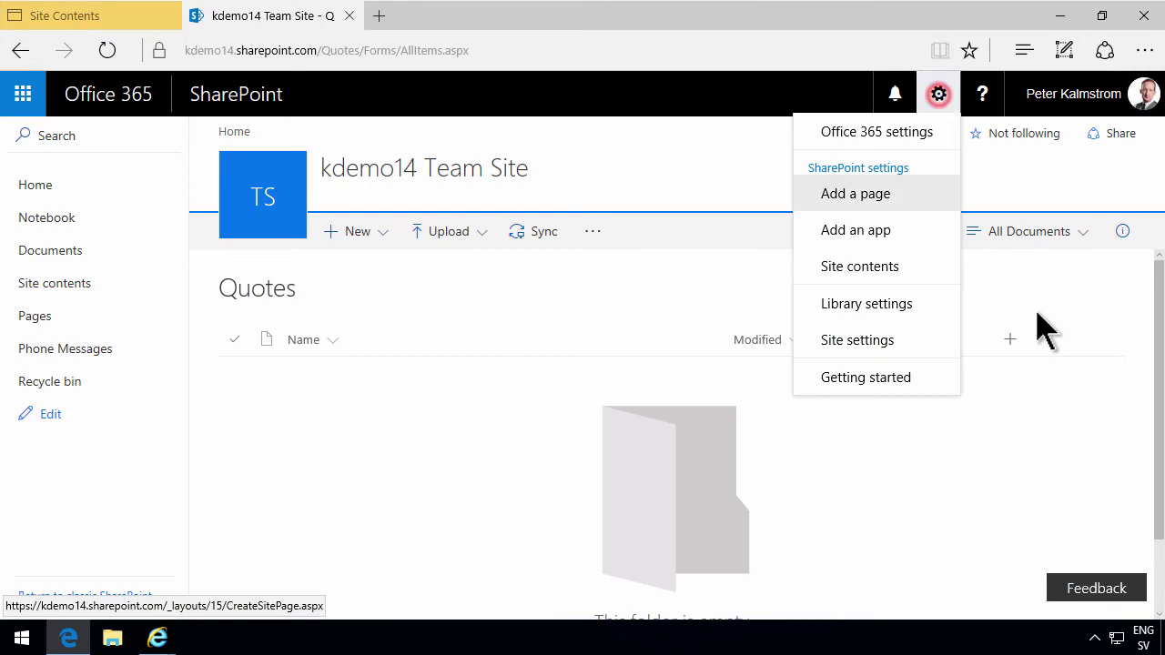
{"action": "left_click", "coordinate": [881, 314]}
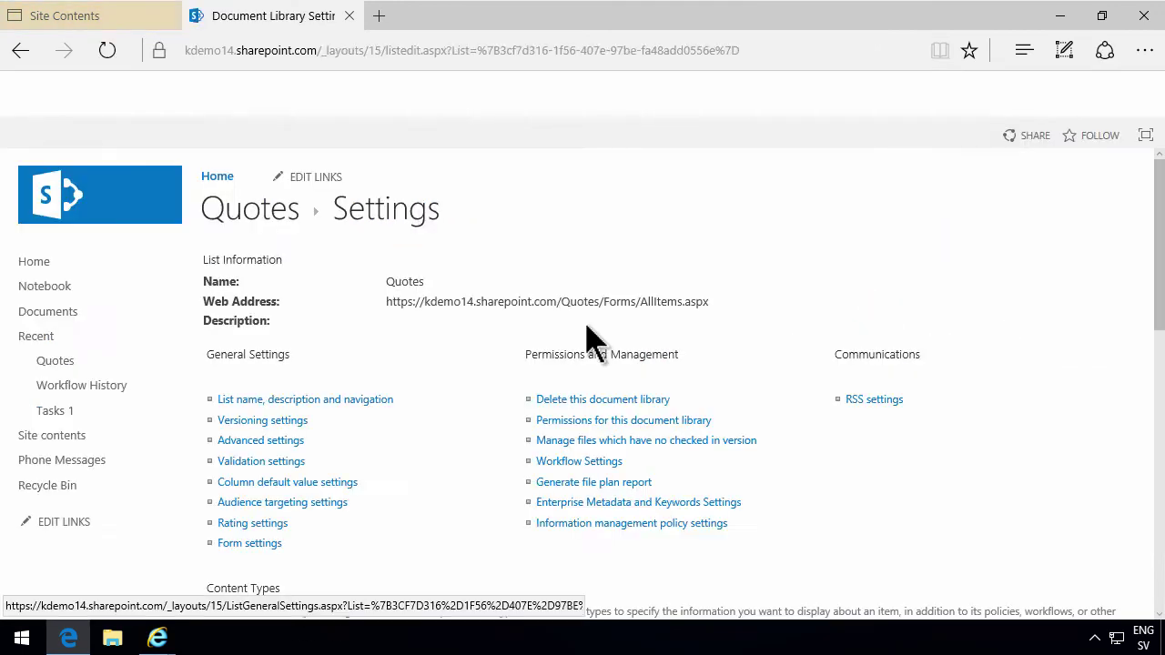
{"action": "left_click", "coordinate": [281, 441]}
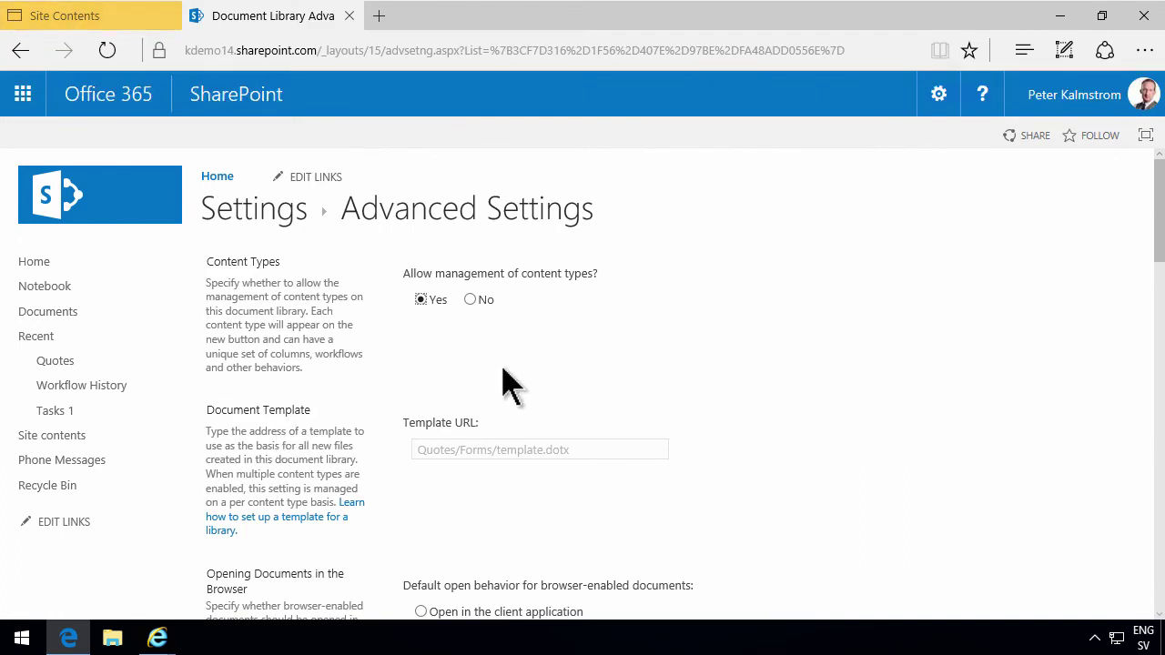
{"action": "scroll", "coordinate": [510, 382], "scroll_direction": "down", "scroll_amount": 3}
{"action": "scroll", "coordinate": [505, 399], "scroll_direction": "down", "scroll_amount": 5}
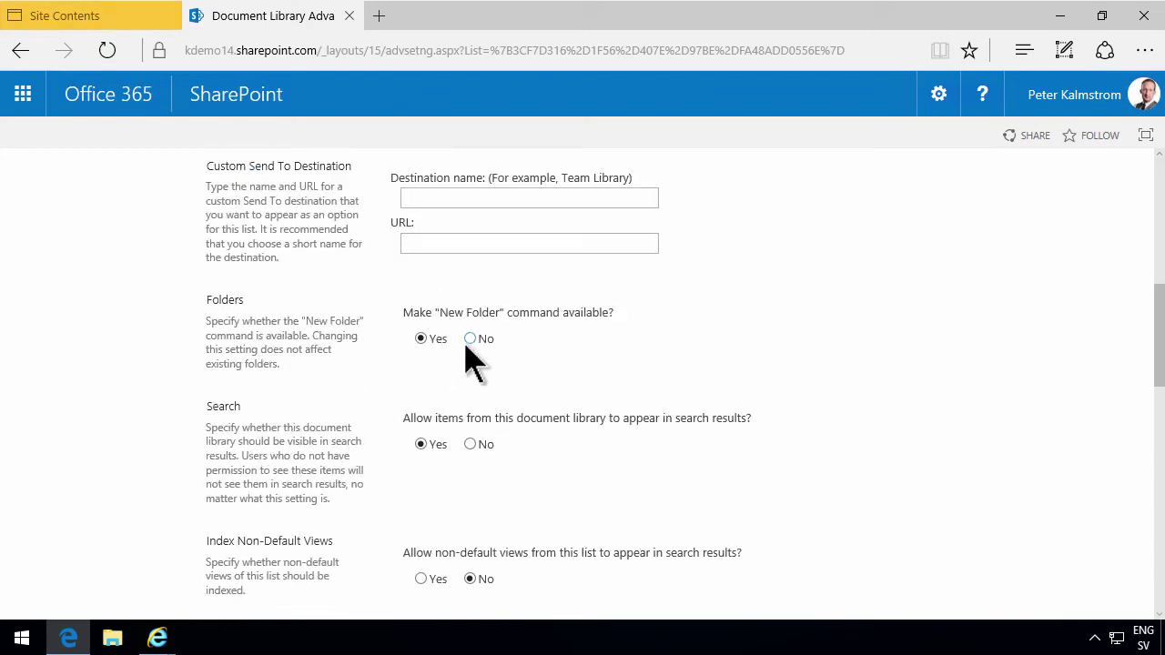
{"action": "left_click", "coordinate": [470, 339]}
{"action": "left_click", "coordinate": [470, 338]}
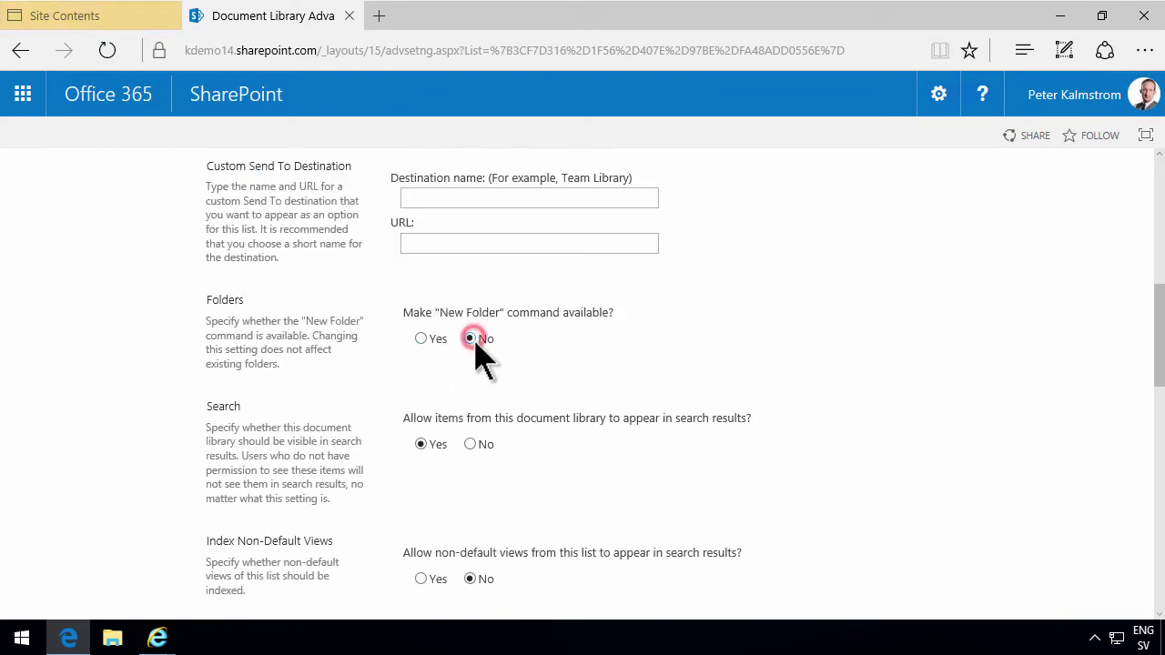
{"action": "scroll", "coordinate": [1149, 394], "scroll_direction": "down", "scroll_amount": 1}
{"action": "mouse_move", "coordinate": [1149, 393]}
{"action": "left_mouse_down"}
{"action": "mouse_move", "coordinate": [1149, 538]}
{"action": "mouse_move", "coordinate": [931, 595]}
{"action": "left_mouse_up"}
{"action": "left_click", "coordinate": [620, 535]}
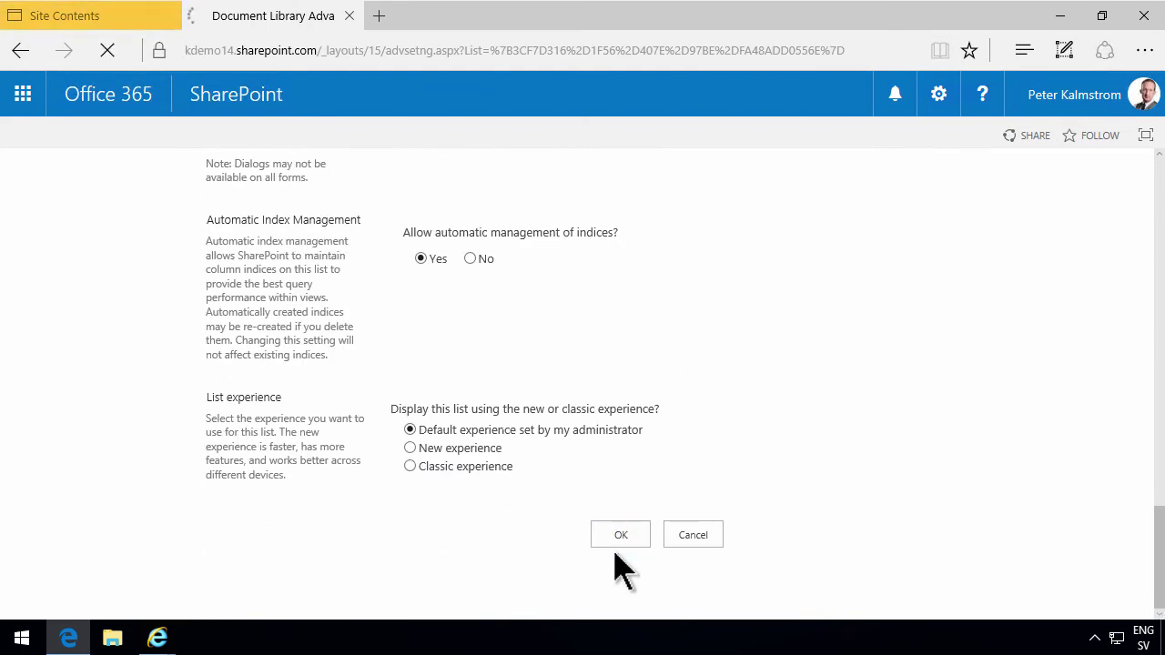
{"action": "left_click", "coordinate": [257, 217]}
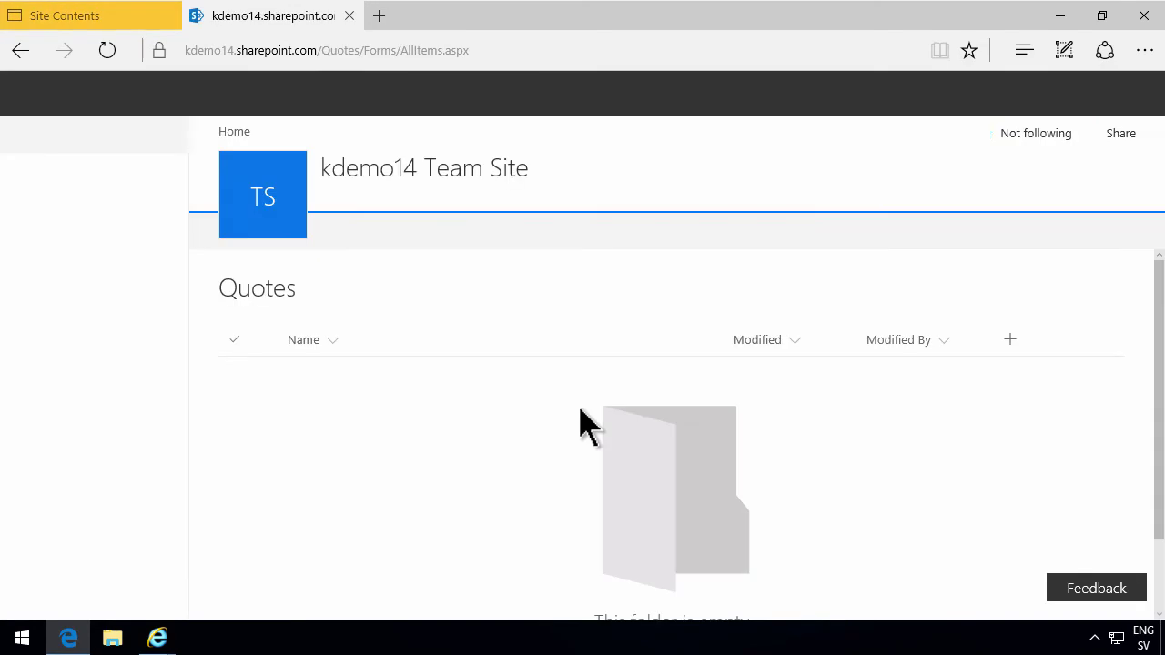
Check the Quotes library's choices for new items, create a Contoso Quote document, and fill it with generated Lorem ipsum placeholder text.
{"action": "left_click", "coordinate": [382, 233]}
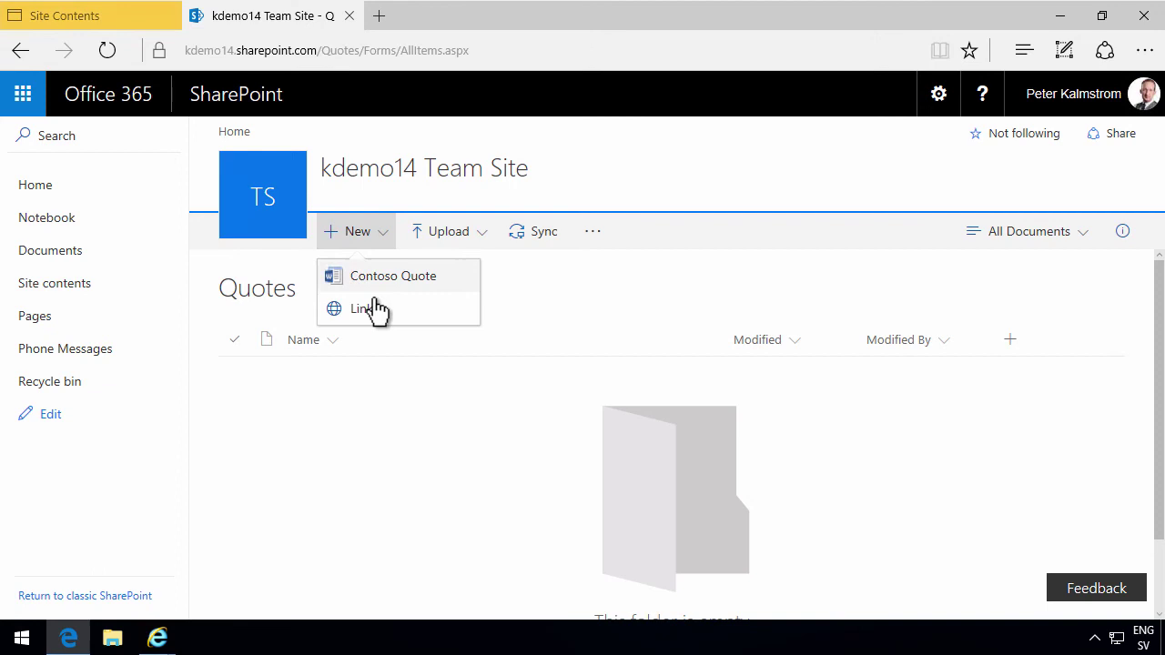
{"action": "left_click", "coordinate": [373, 419]}
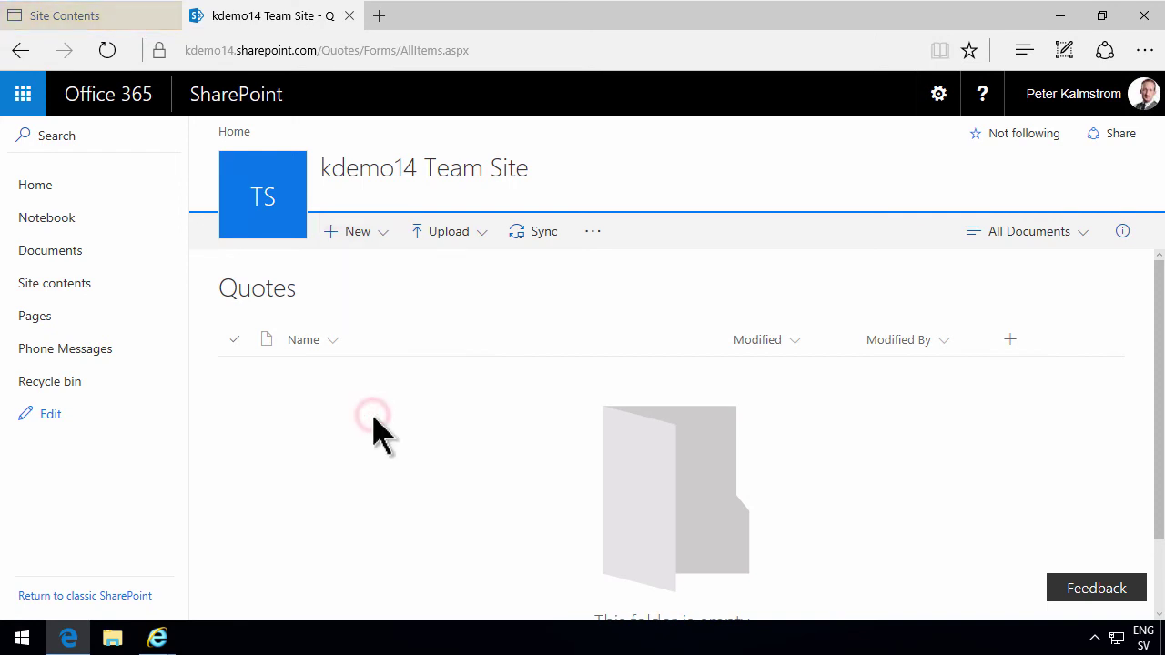
{"action": "left_click", "coordinate": [387, 235]}
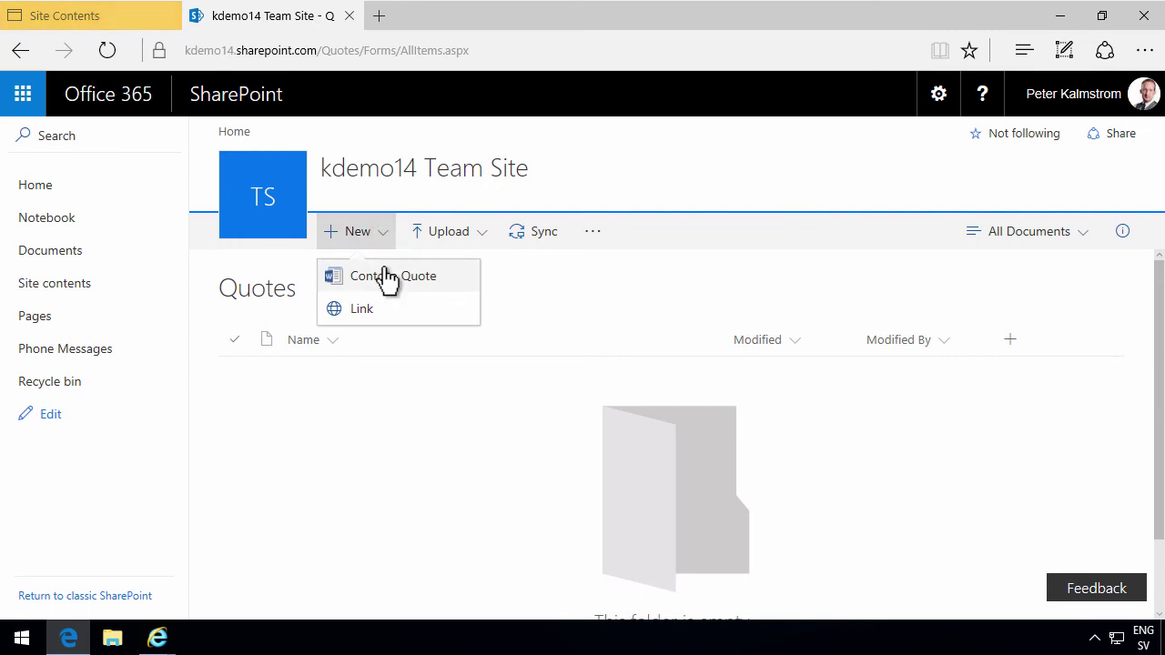
{"action": "left_click", "coordinate": [382, 276]}
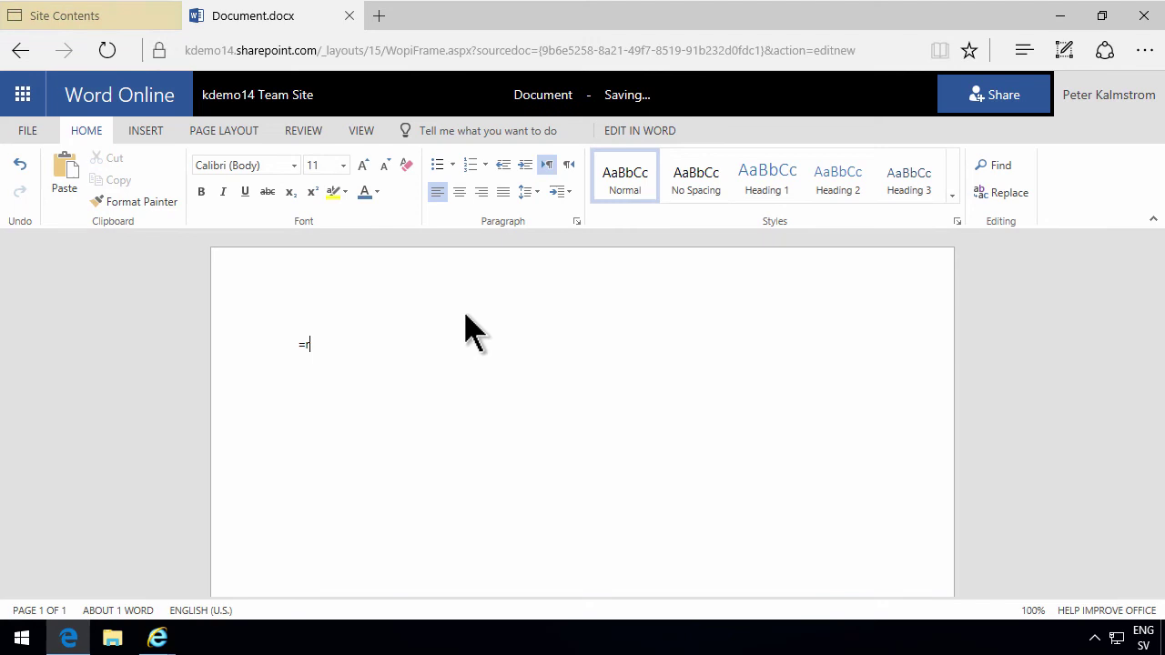
{"action": "key", "text": "Return"}
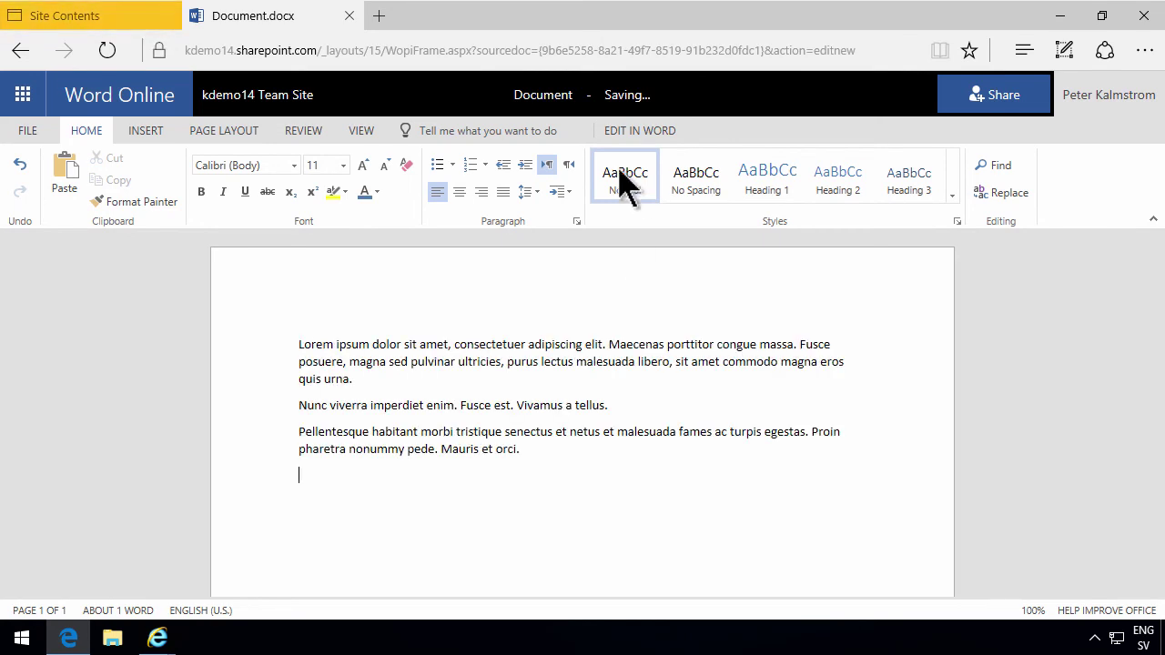
Rename the new document as Quote 1 and return to the Quotes library.
{"action": "left_click", "coordinate": [530, 102]}
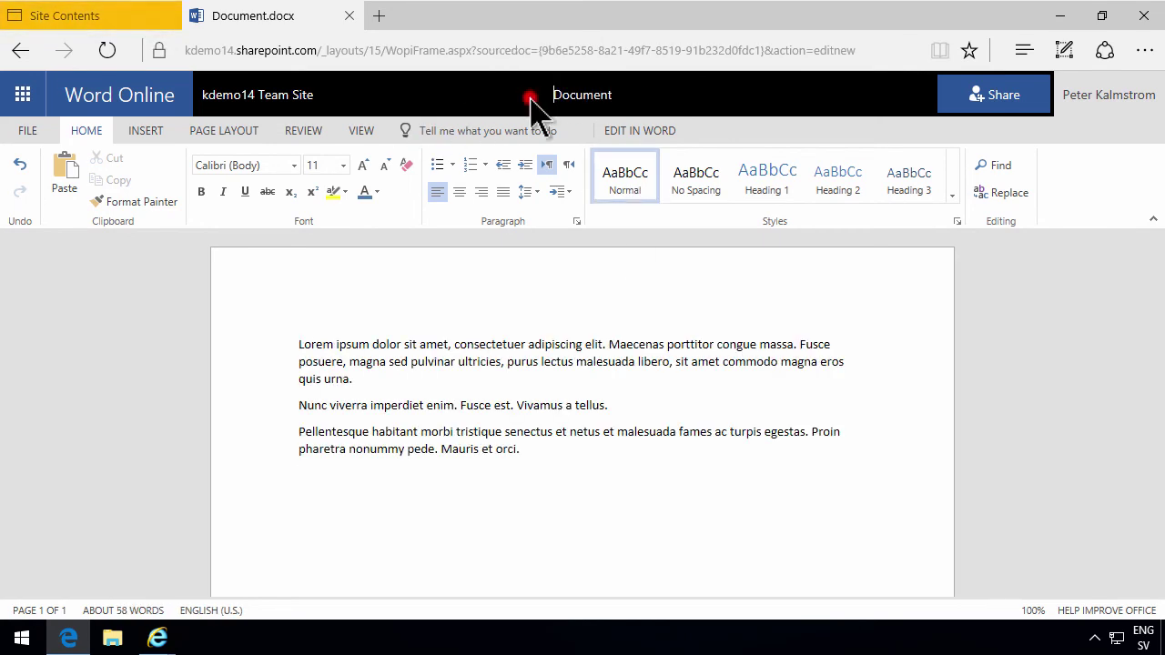
{"action": "left_click", "coordinate": [581, 101]}
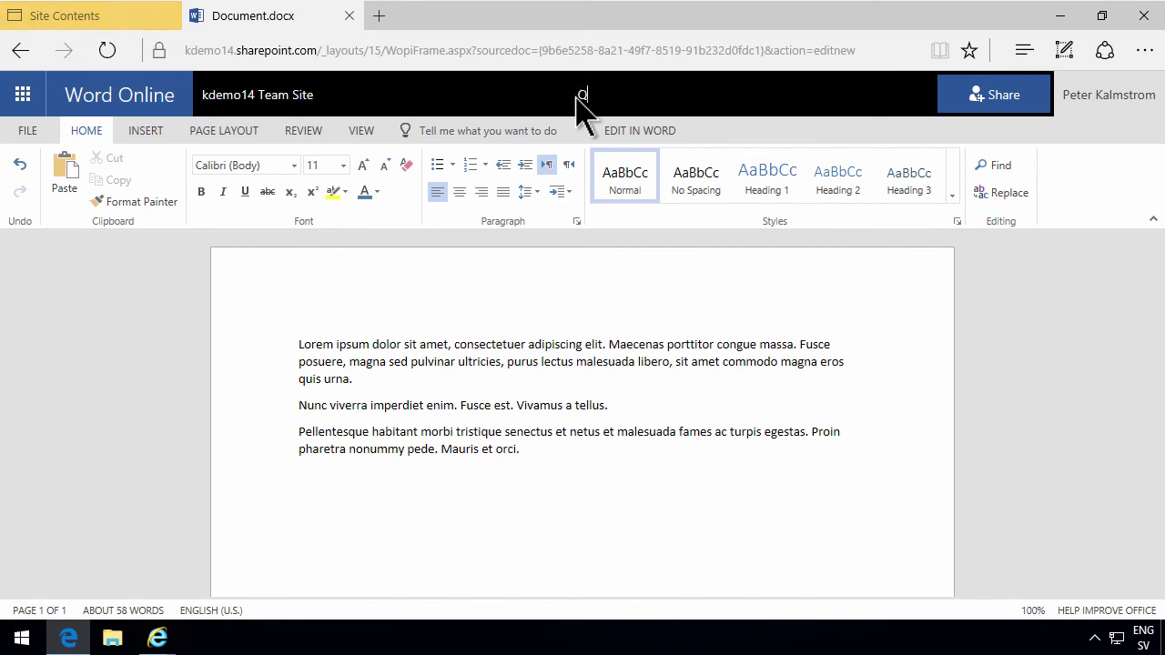
{"action": "type", "text": "Quote 1"}
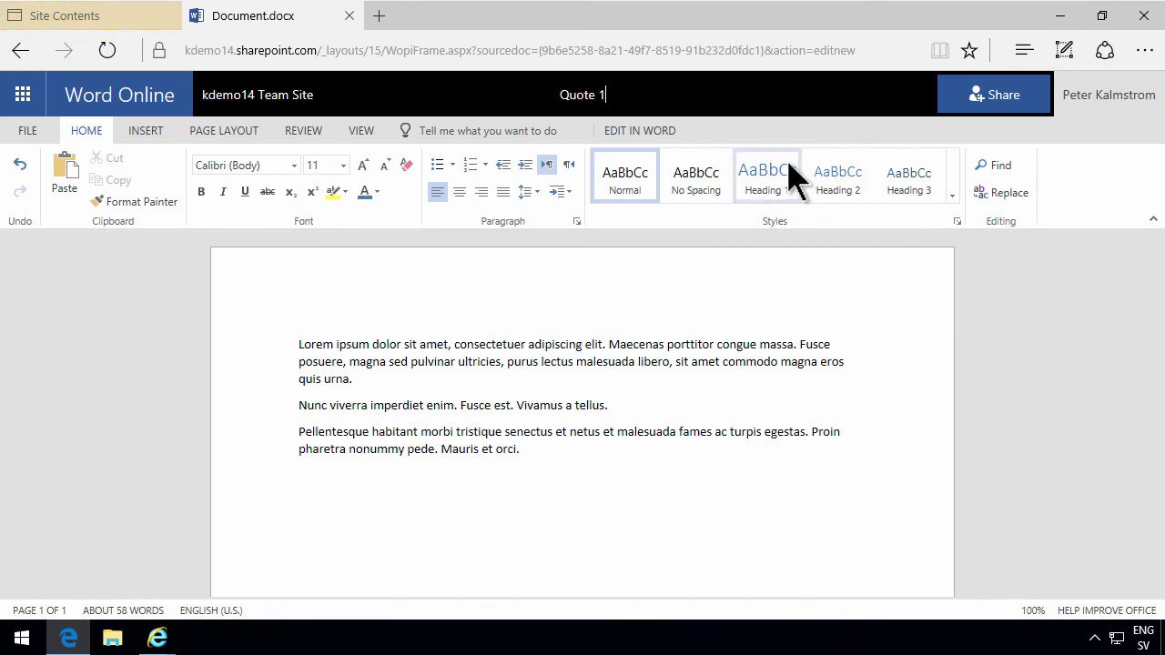
{"action": "left_click", "coordinate": [268, 109]}
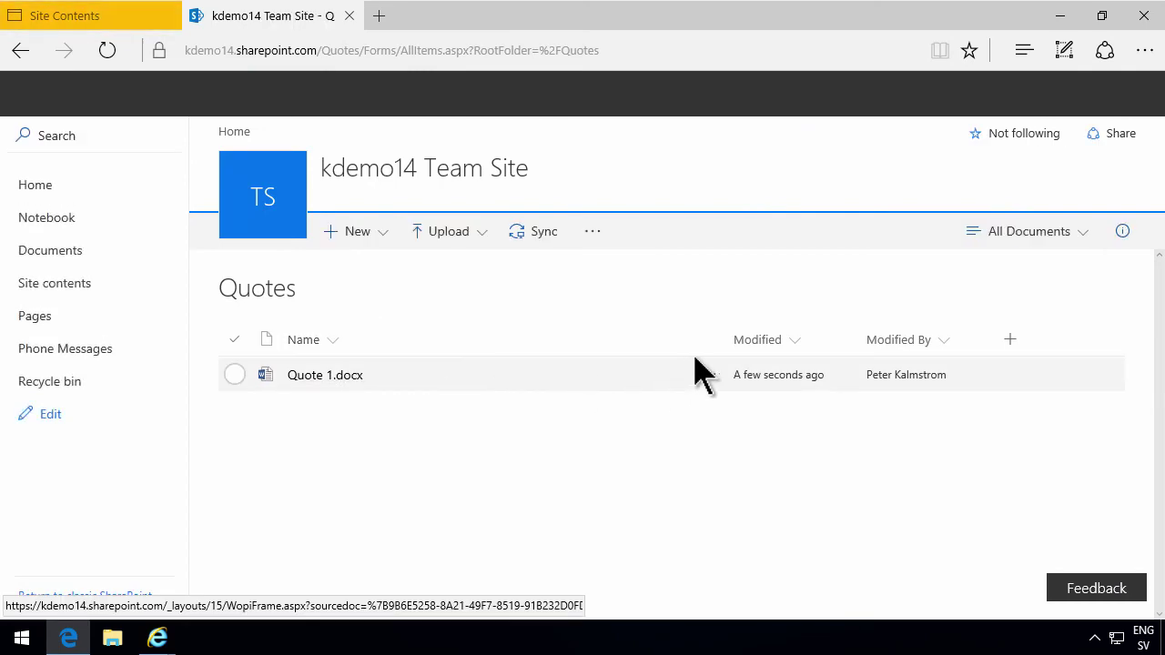
Open all properties of Quote 1.docx for editing and set its Quote Date to 2/12/2017.
{"action": "left_click", "coordinate": [235, 375]}
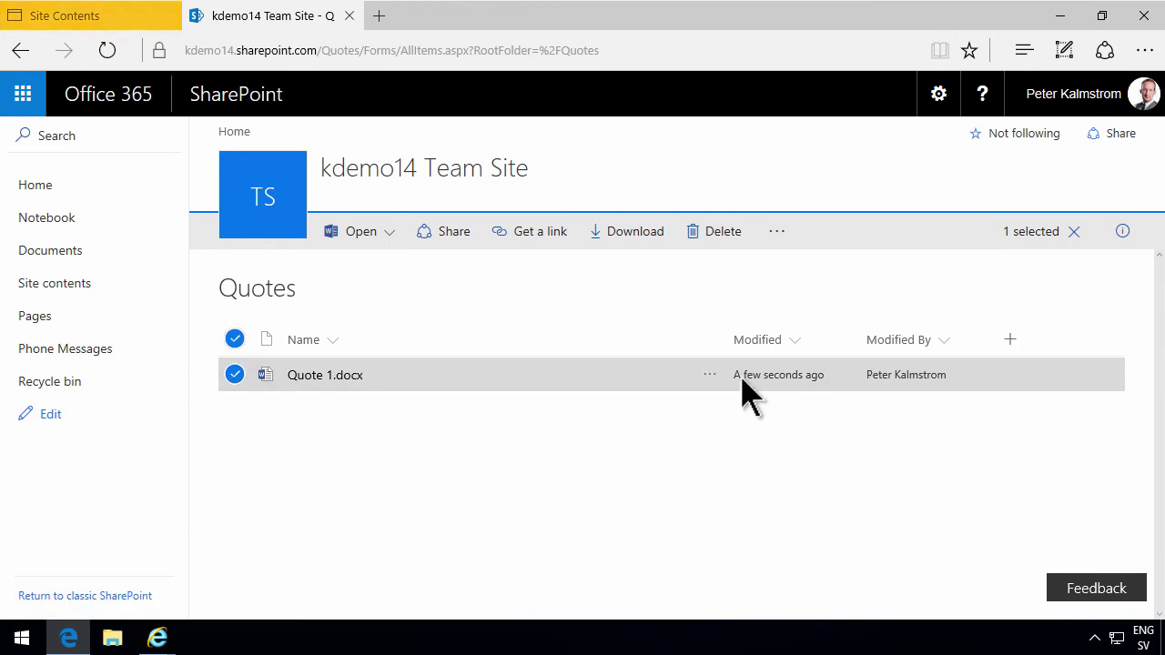
{"action": "left_click", "coordinate": [1125, 233]}
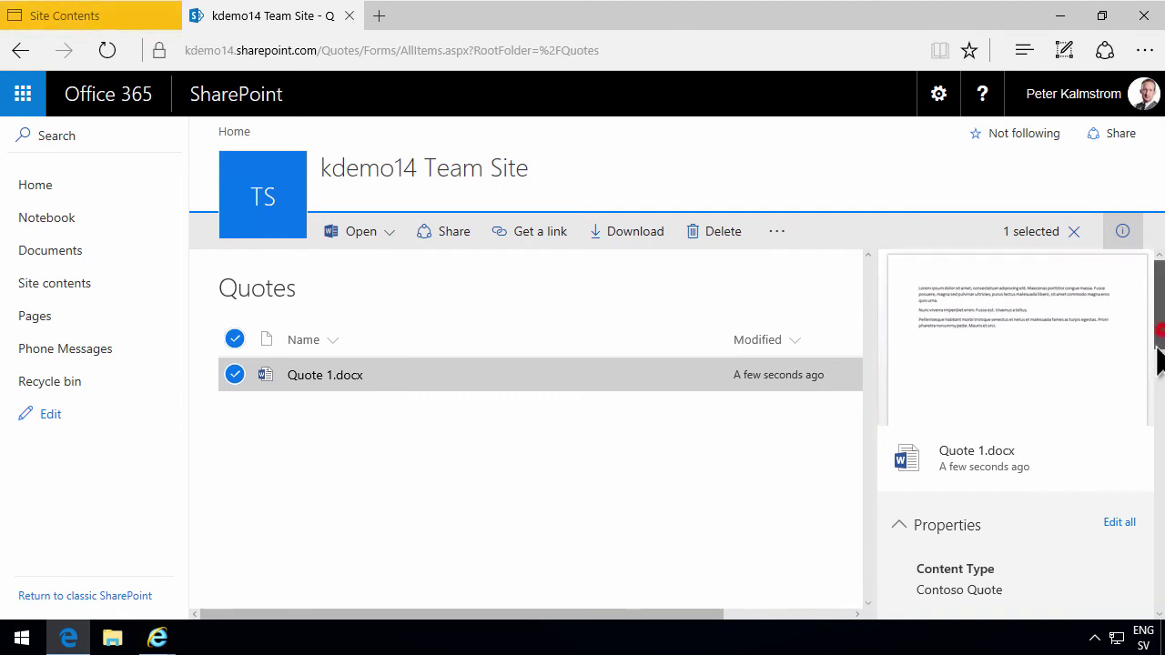
{"action": "left_click_drag", "start_coordinate": [1162, 351], "coordinate": [1126, 424]}
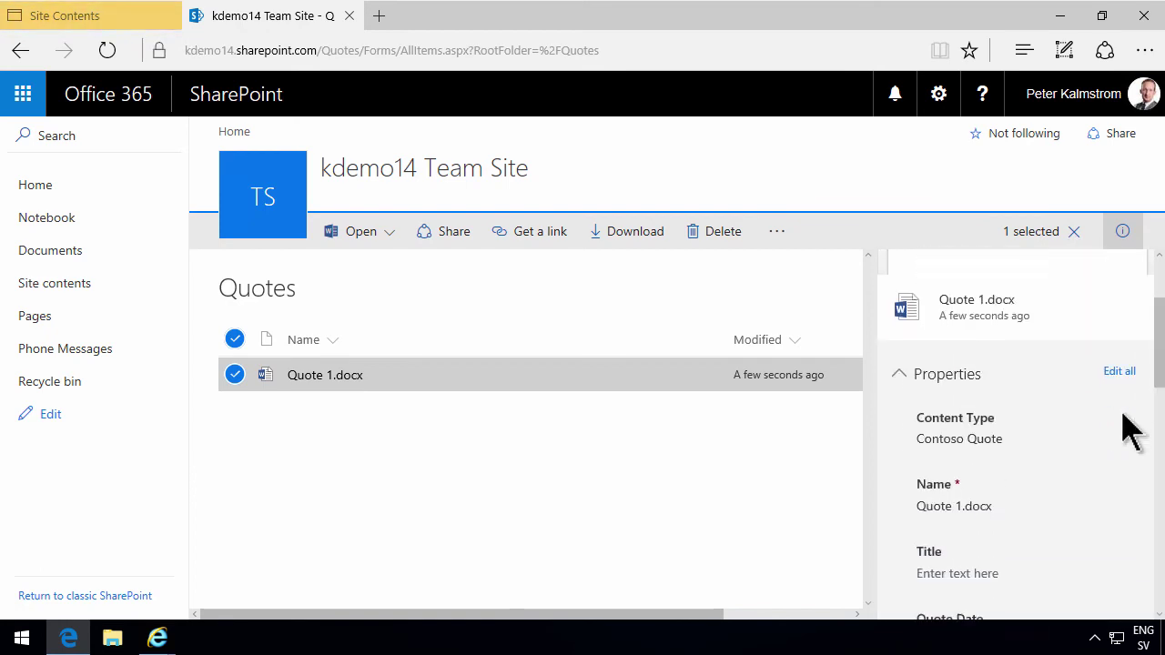
{"action": "left_click", "coordinate": [1122, 372]}
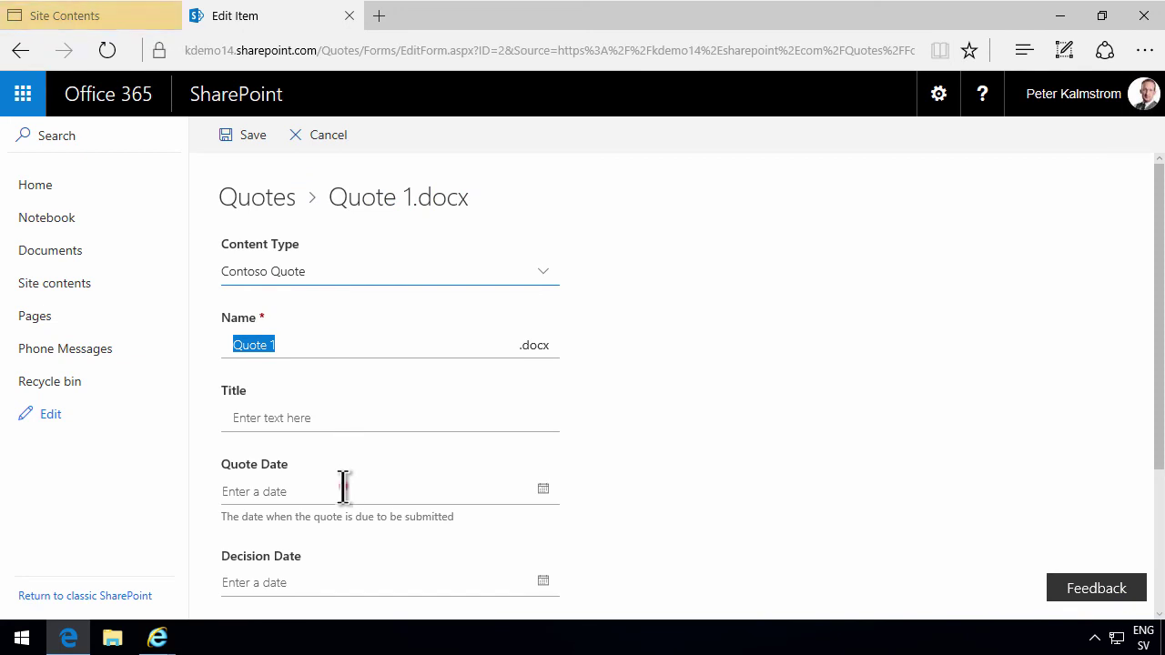
{"action": "left_click", "coordinate": [342, 489]}
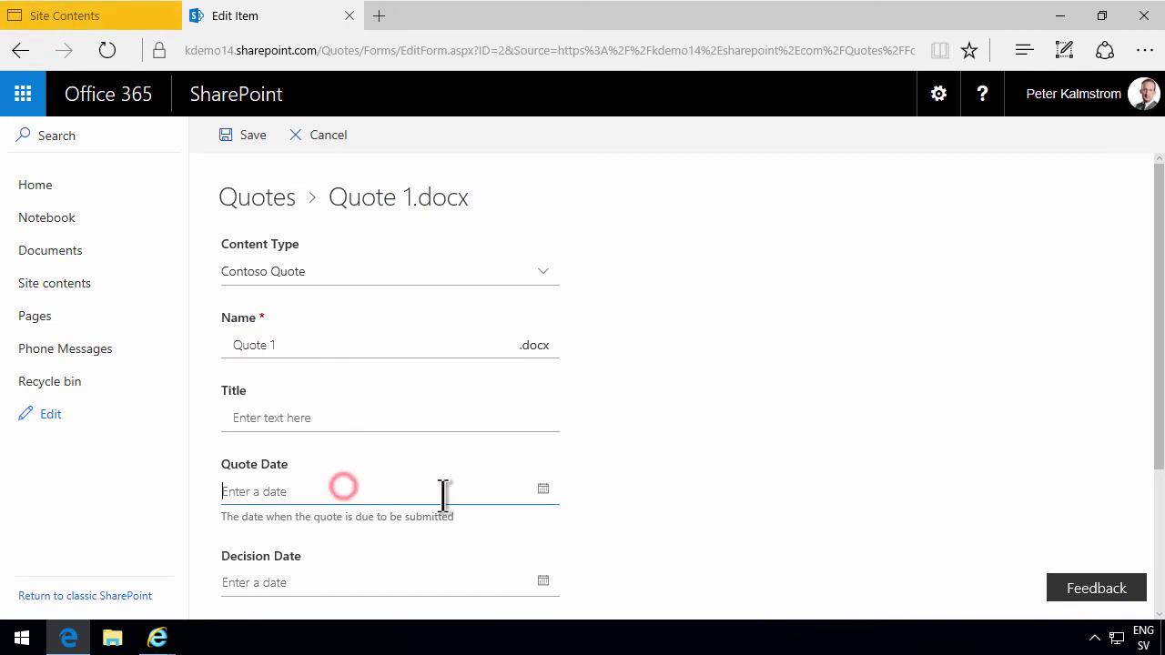
{"action": "left_click", "coordinate": [546, 490]}
{"action": "left_click", "coordinate": [234, 605]}
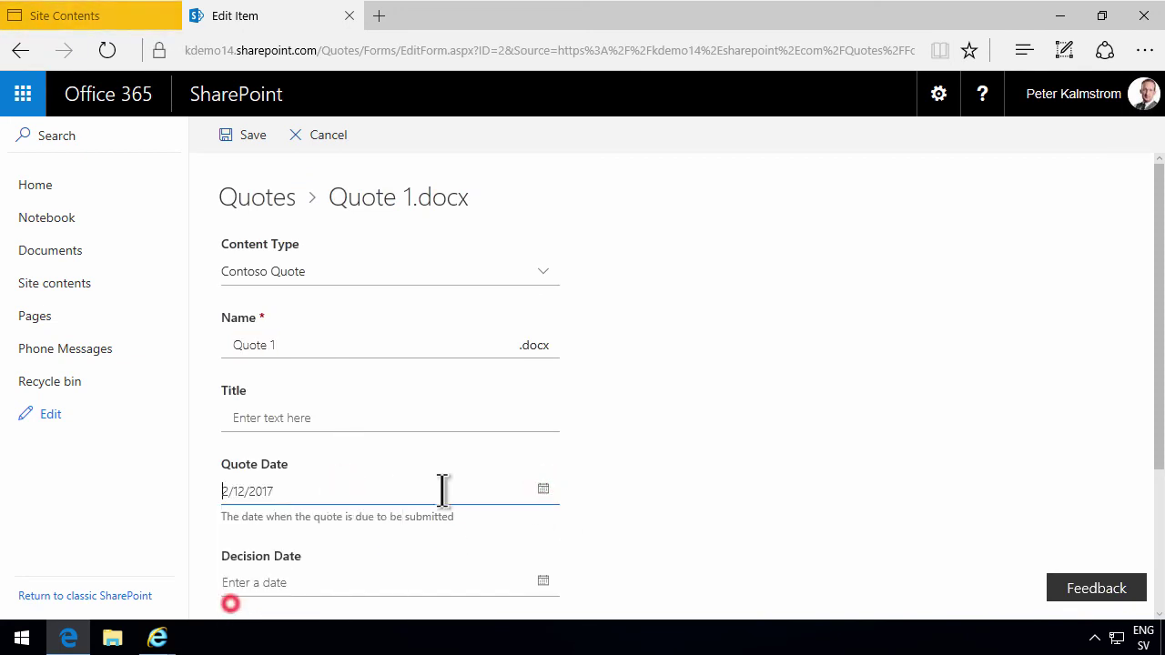
Set the Decision Date of Quote 1.docx to 2/16/2017 and its Value to 500, and save the properties.
{"action": "scroll", "coordinate": [442, 489], "scroll_direction": "down", "scroll_amount": 3}
{"action": "left_click", "coordinate": [542, 371]}
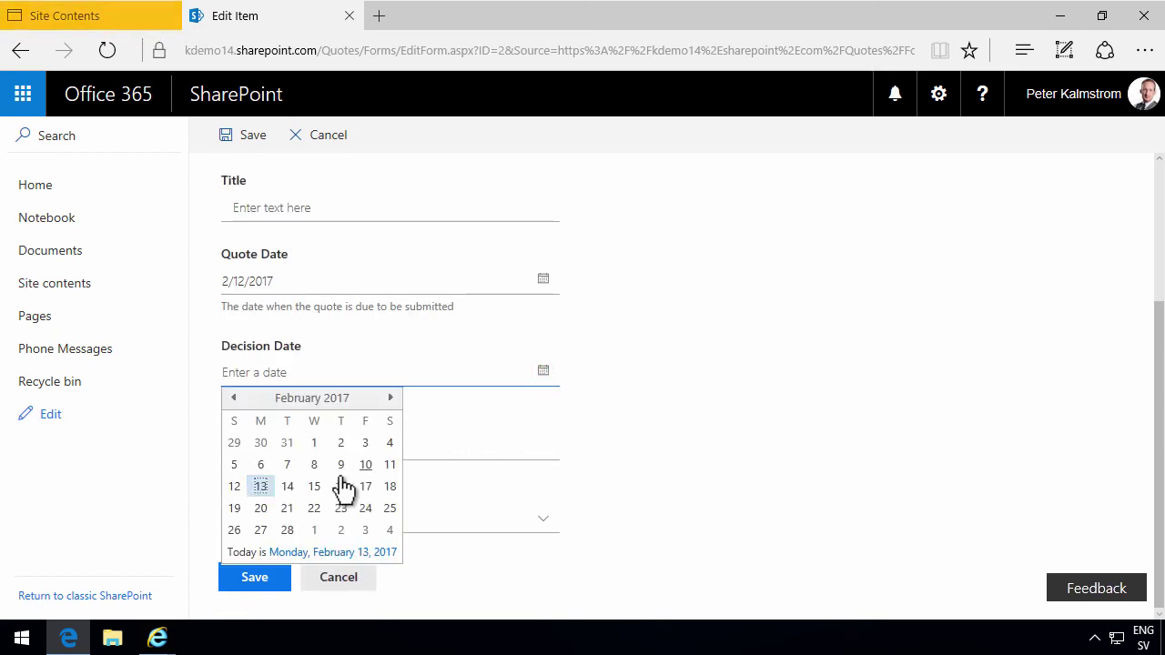
{"action": "left_click", "coordinate": [315, 441]}
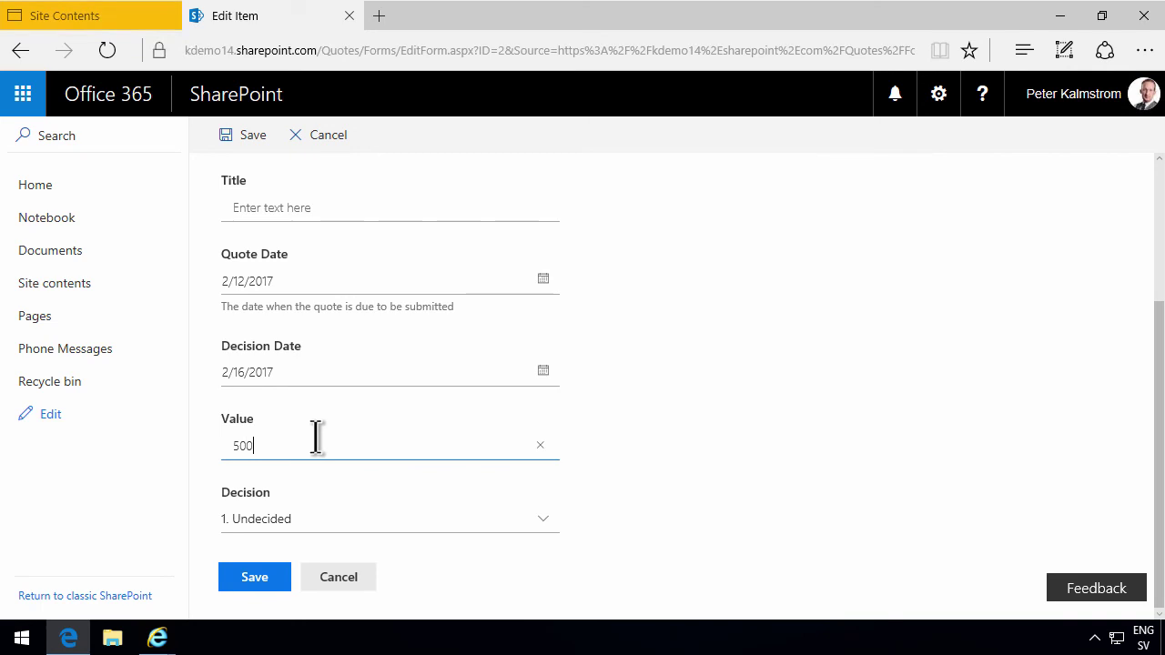
{"action": "left_click", "coordinate": [258, 579]}
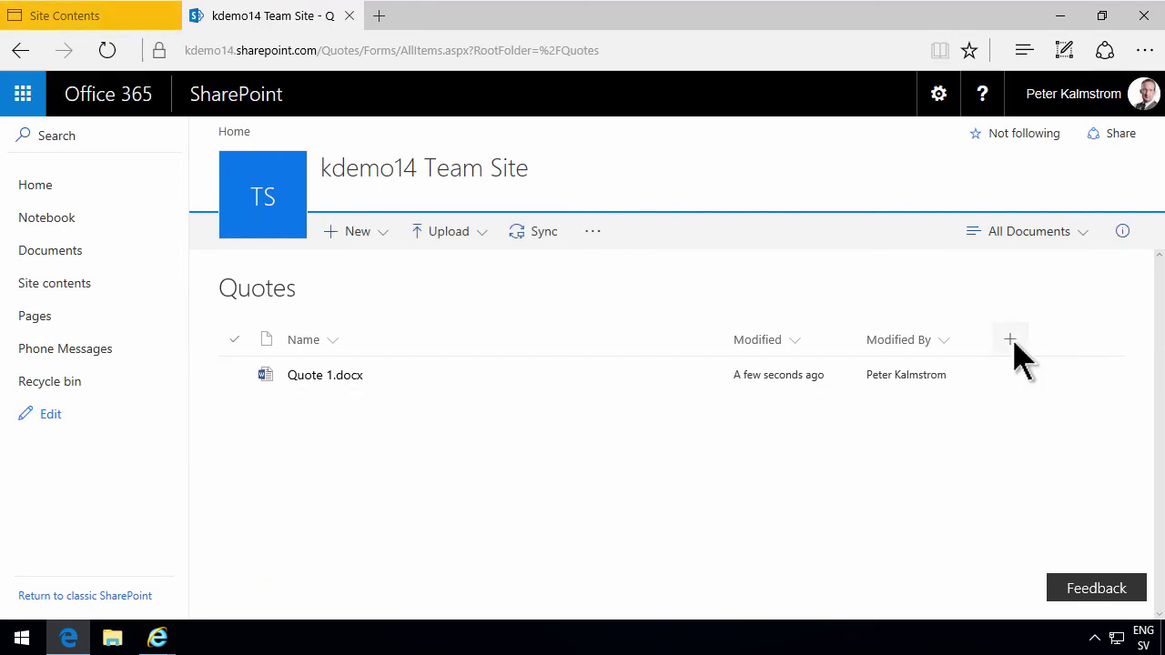
Exclude the Modified By and Modified columns from the Quotes library view.
{"action": "left_click", "coordinate": [1012, 341]}
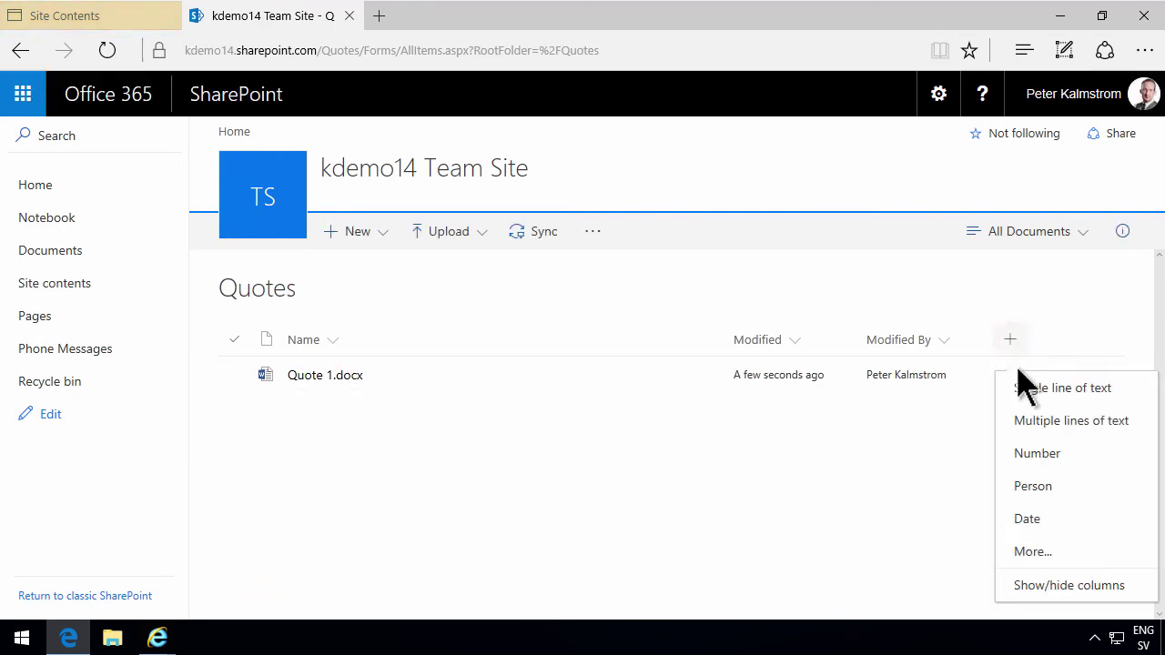
{"action": "left_click", "coordinate": [1060, 588]}
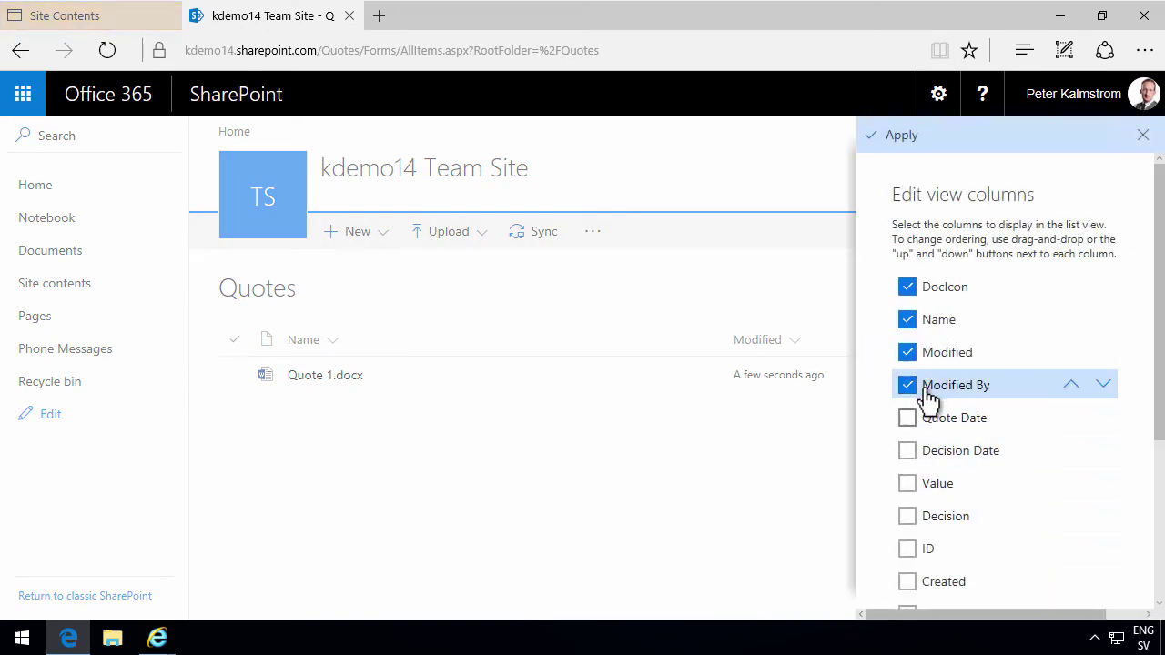
{"action": "left_click", "coordinate": [912, 386]}
{"action": "left_click", "coordinate": [910, 358]}
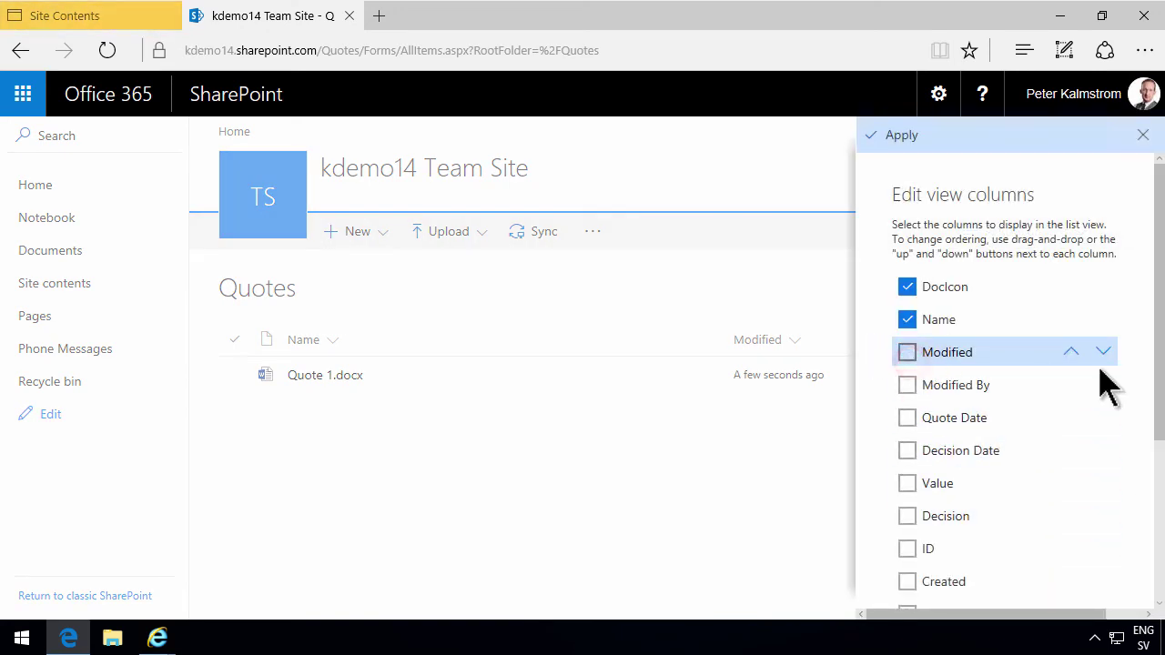
Include the Quote Date, Decision Date, Value and Decision columns in the Quotes view and apply the column changes.
{"action": "left_click_drag", "start_coordinate": [1158, 338], "coordinate": [1162, 464]}
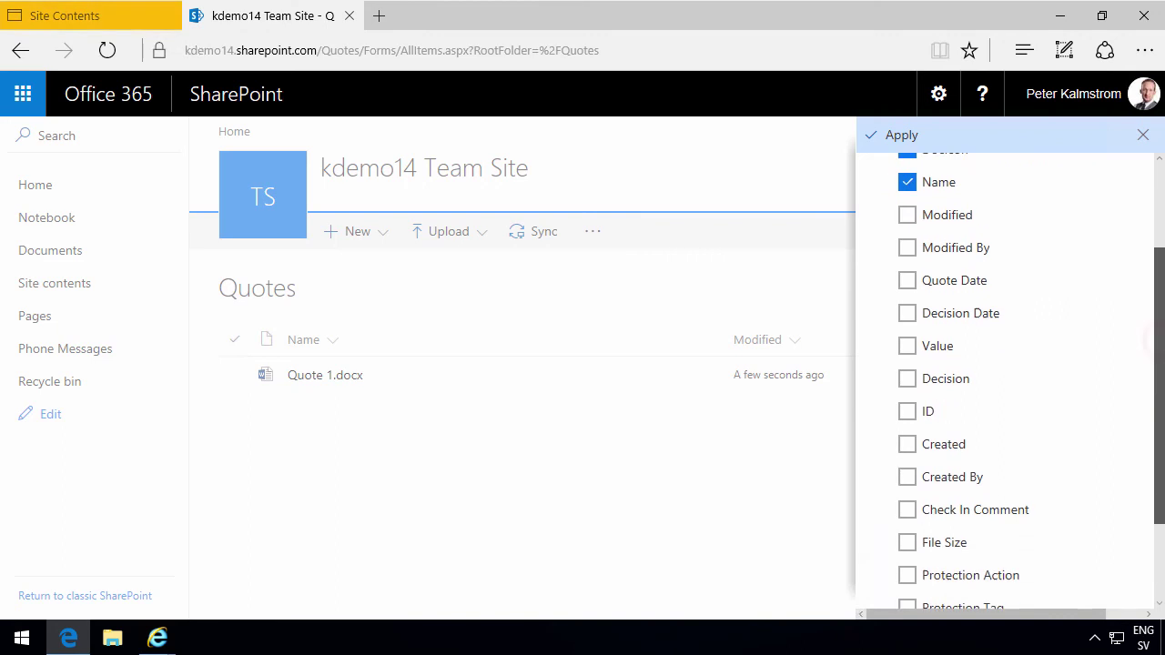
{"action": "left_click", "coordinate": [909, 282]}
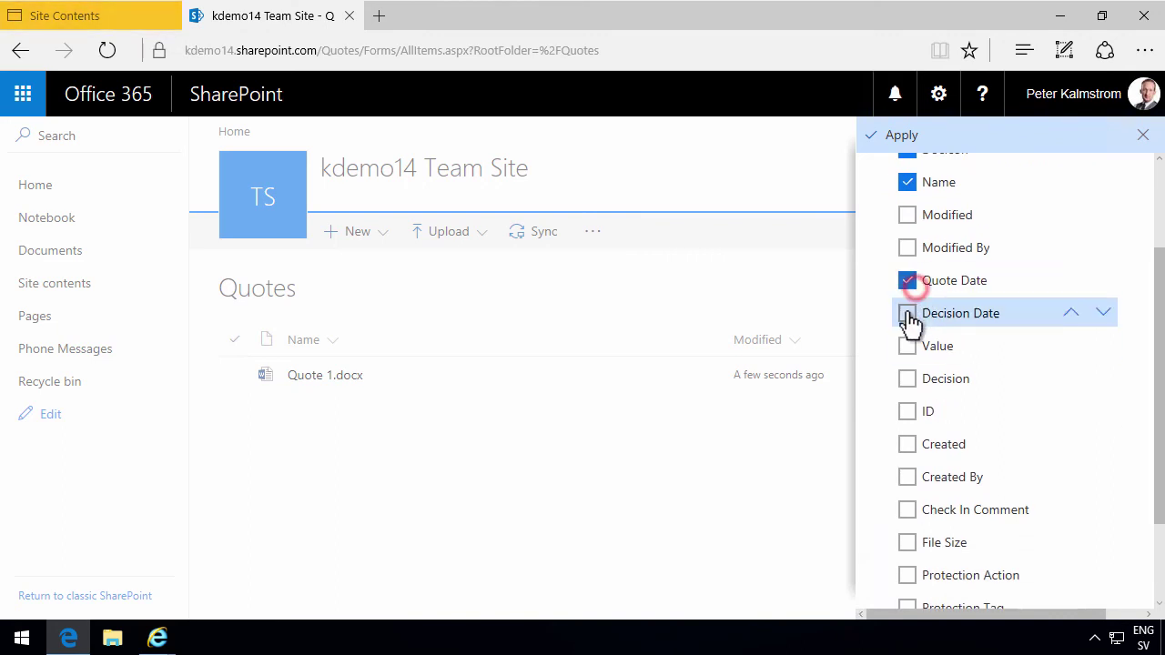
{"action": "left_click", "coordinate": [908, 314]}
{"action": "left_click", "coordinate": [907, 347]}
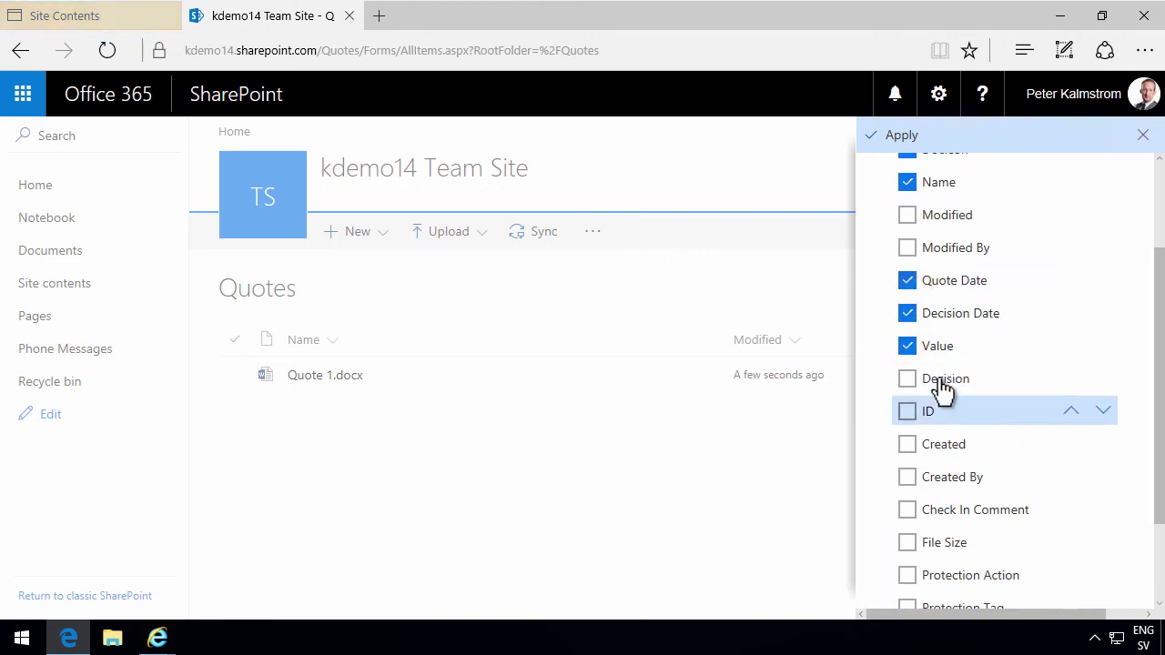
{"action": "left_click", "coordinate": [908, 380]}
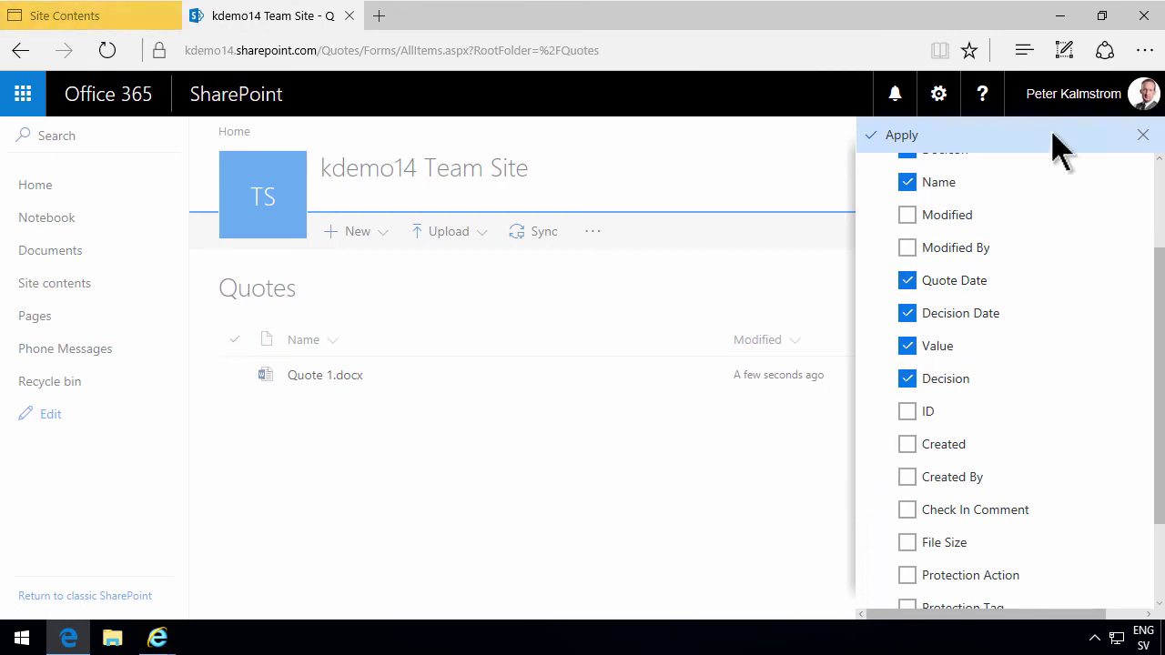
{"action": "left_click", "coordinate": [911, 135]}
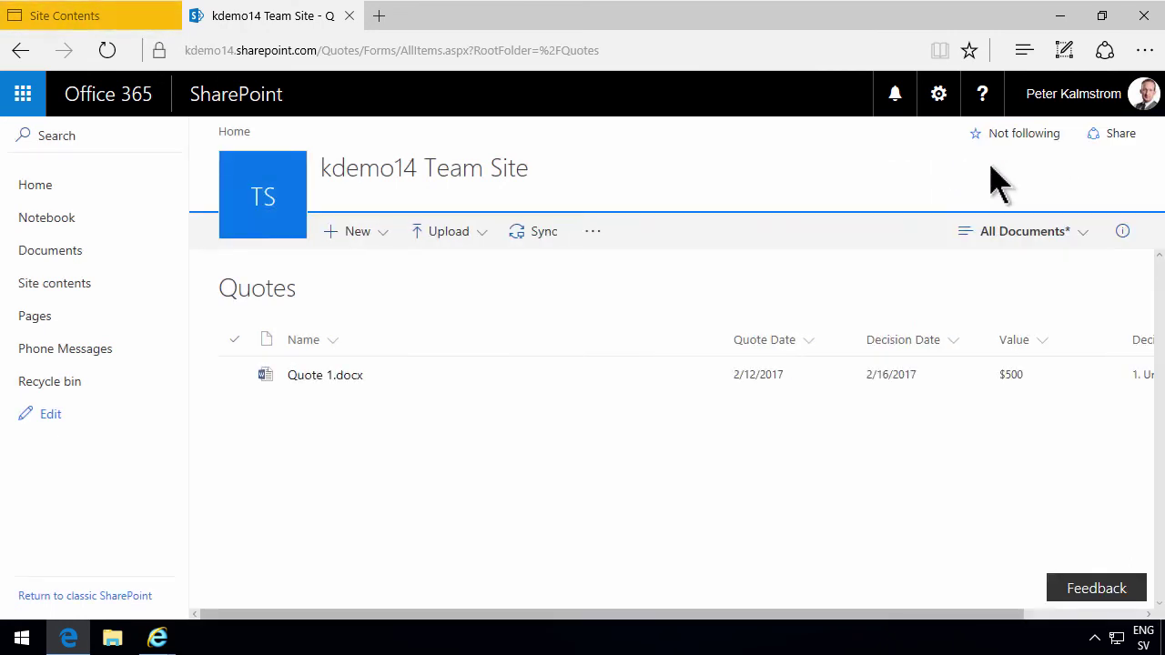
Save the modified Quotes view under its existing name, All Documents.
{"action": "left_click", "coordinate": [1084, 239]}
{"action": "left_click", "coordinate": [1027, 375]}
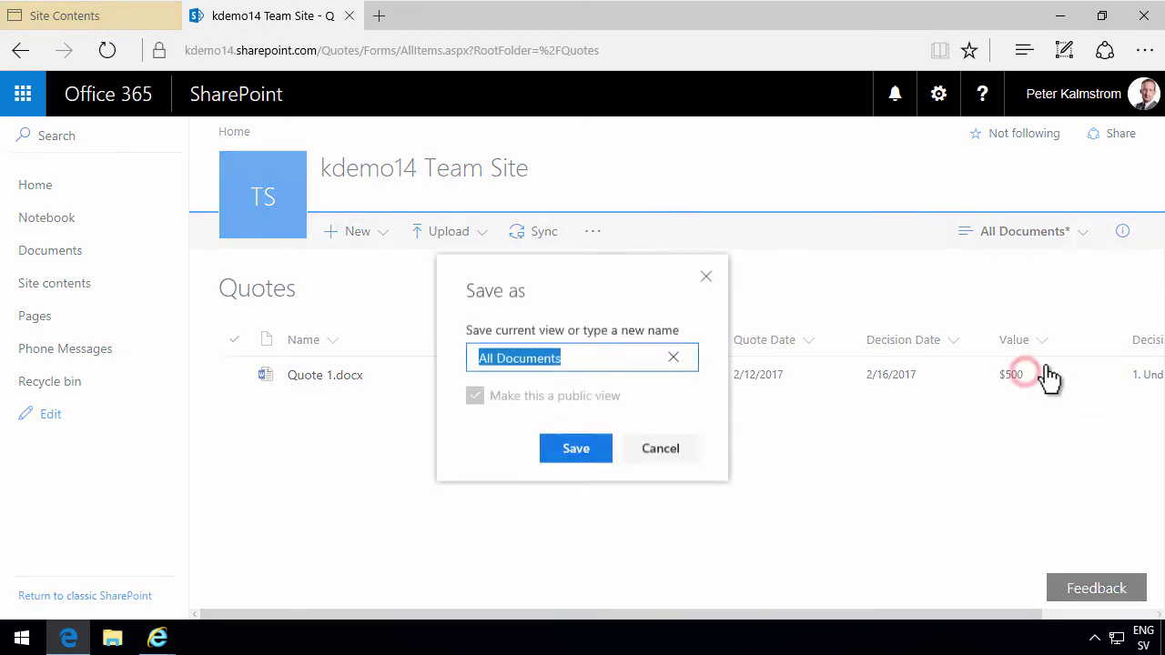
{"action": "left_click", "coordinate": [568, 452]}
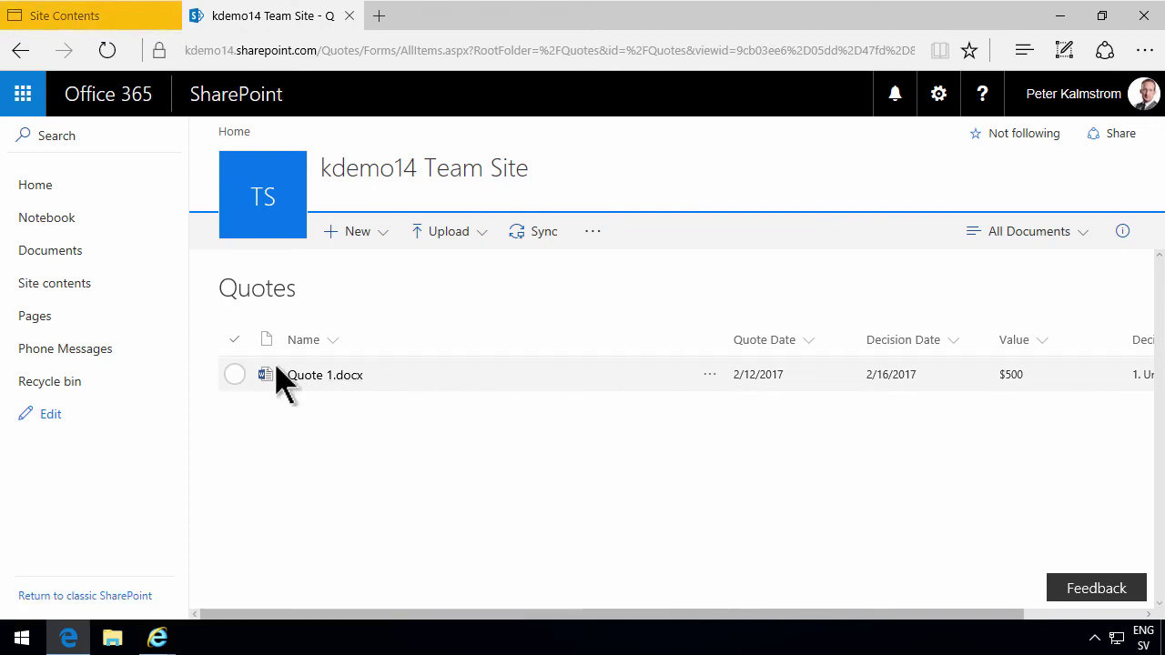
{"action": "left_click", "coordinate": [345, 298]}
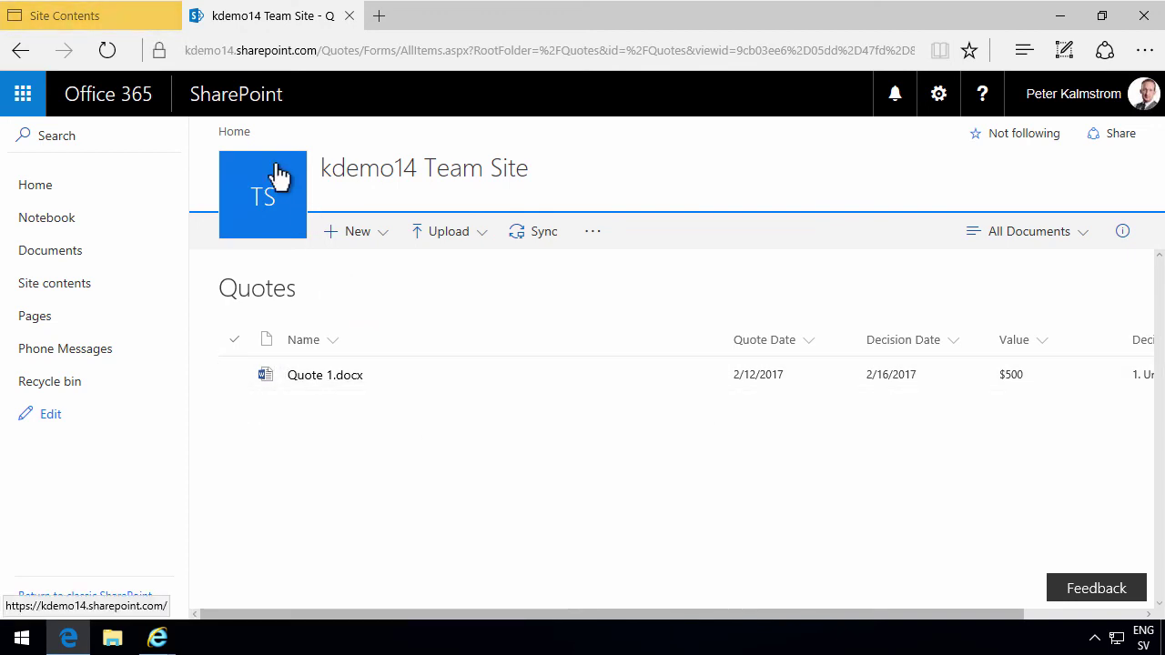
{"action": "left_click", "coordinate": [236, 375]}
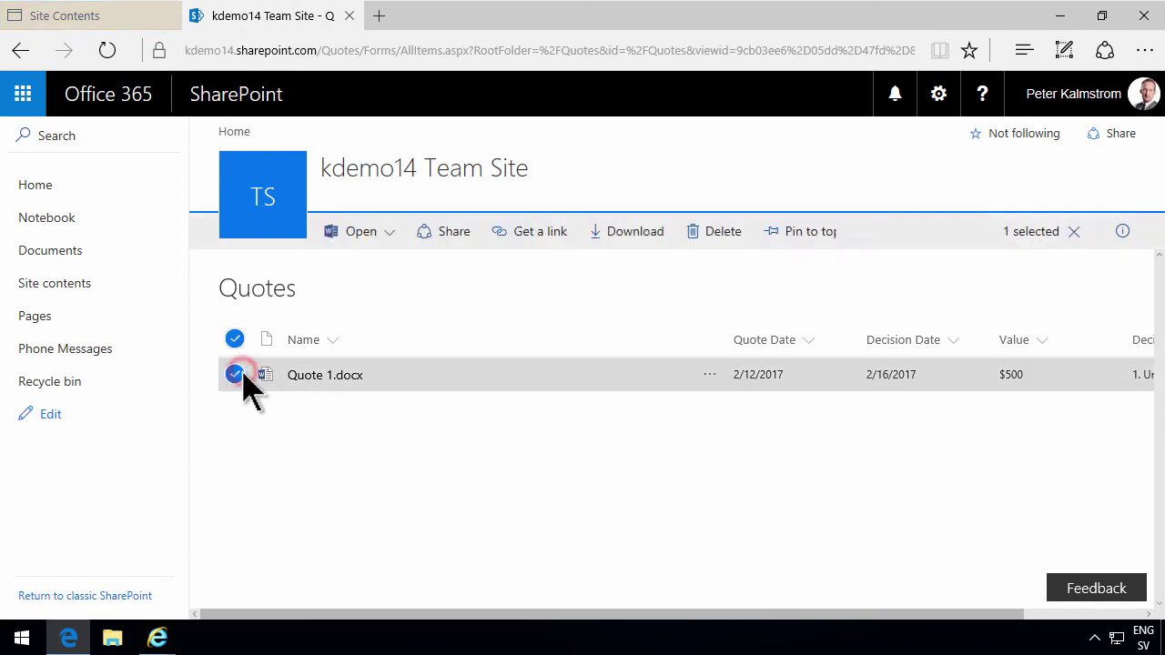
{"action": "left_click", "coordinate": [237, 375]}
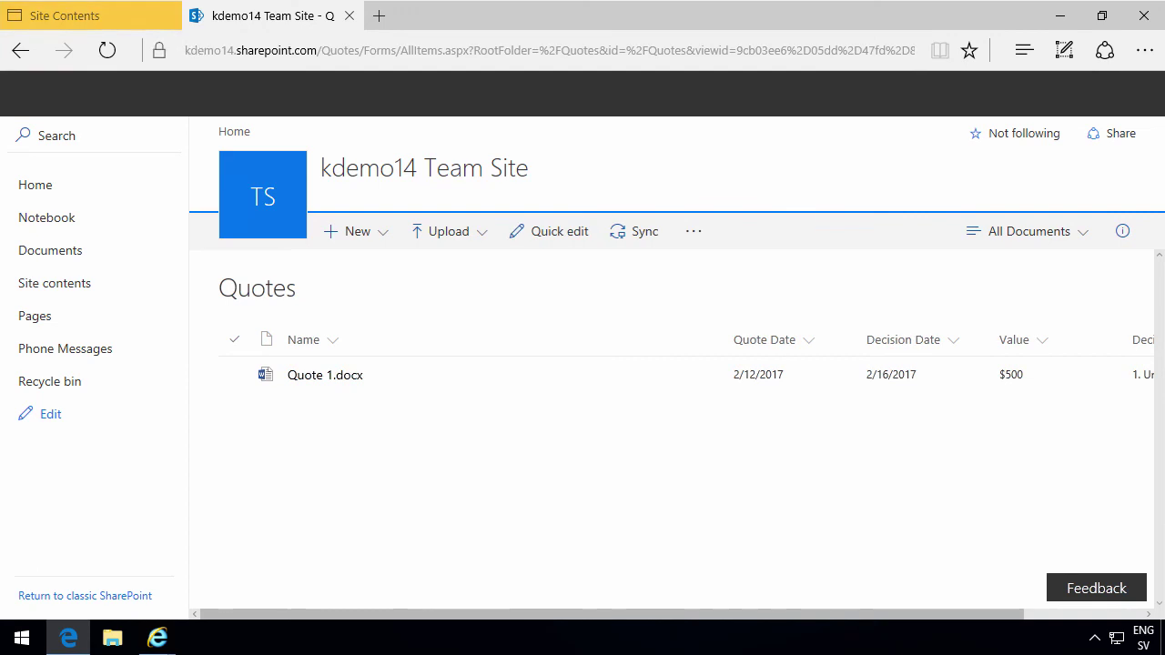
Start another new Contoso Quote document in the Quotes library.
{"action": "left_click", "coordinate": [382, 239]}
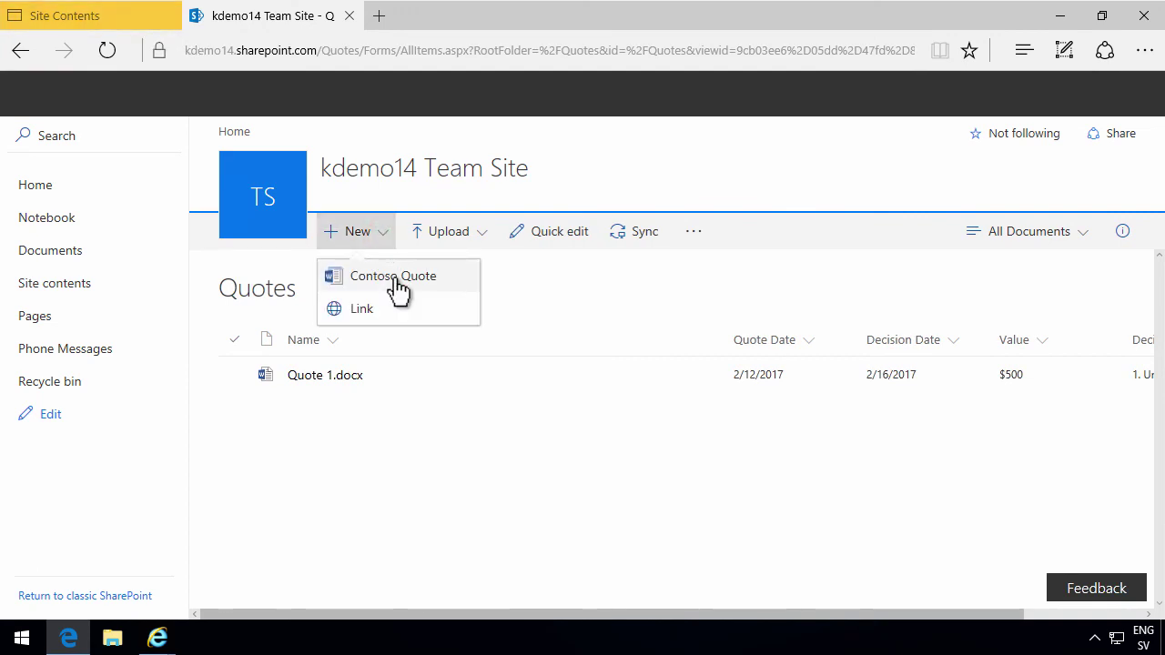
{"action": "left_click", "coordinate": [394, 278]}
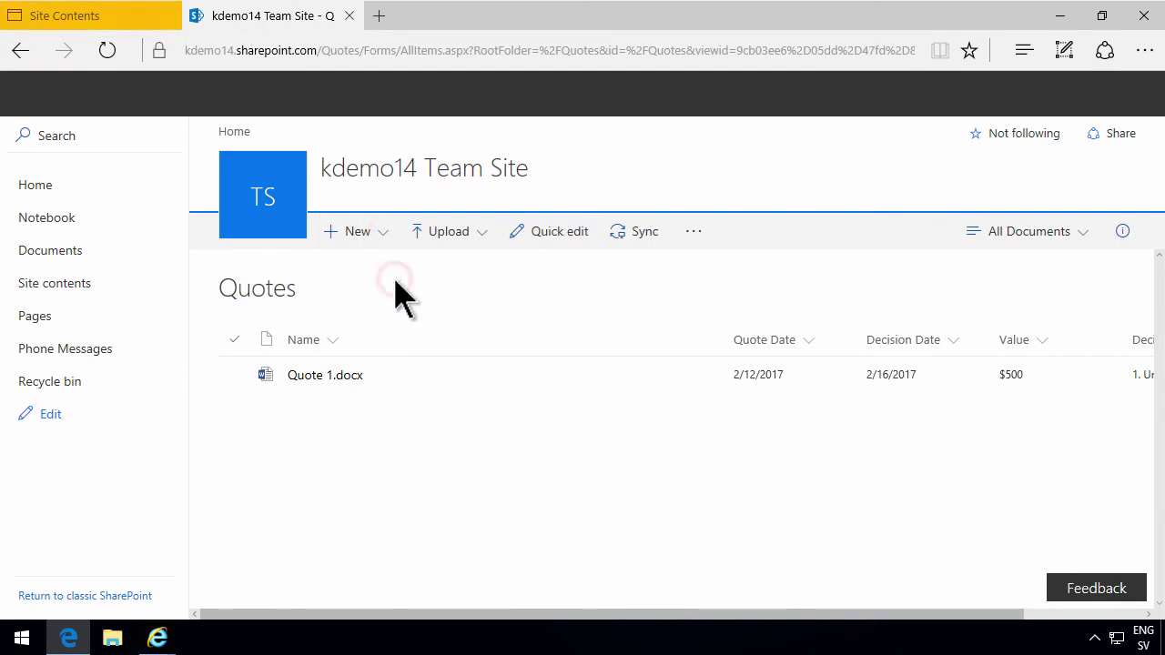